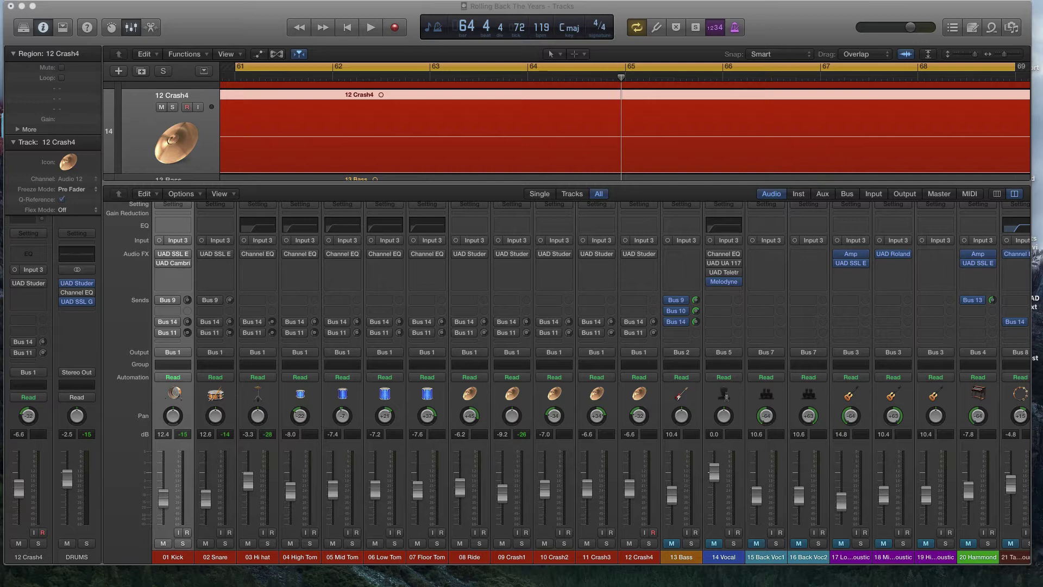
- Play back the looped drum section to hear the drum mix, and stop playback
click(328, 78)
key(space)
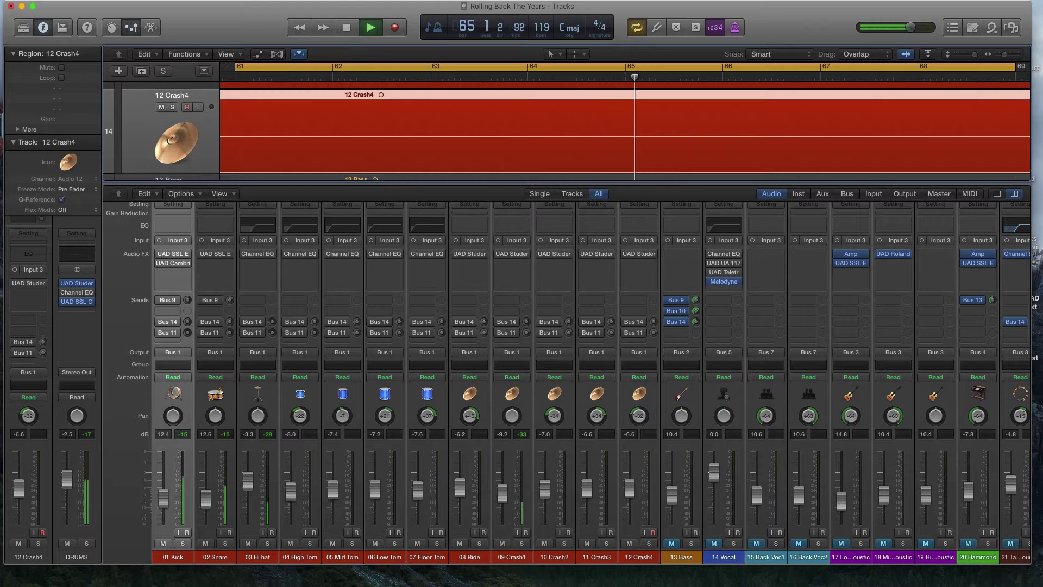
key(space)
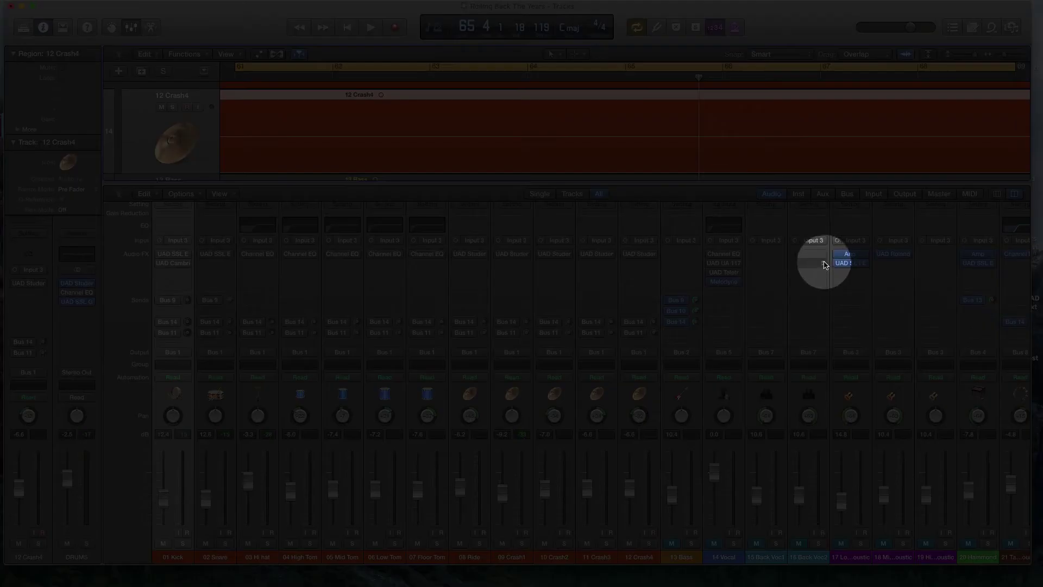
- Check the bus strips and the individual audio strips in the mixer, ending on the bus strips
click(850, 197)
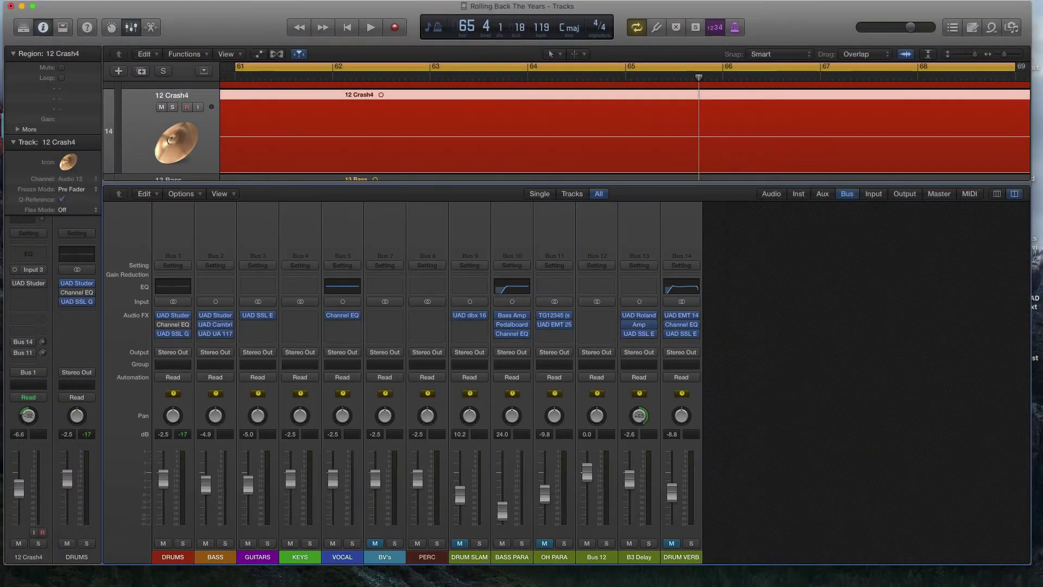
click(774, 195)
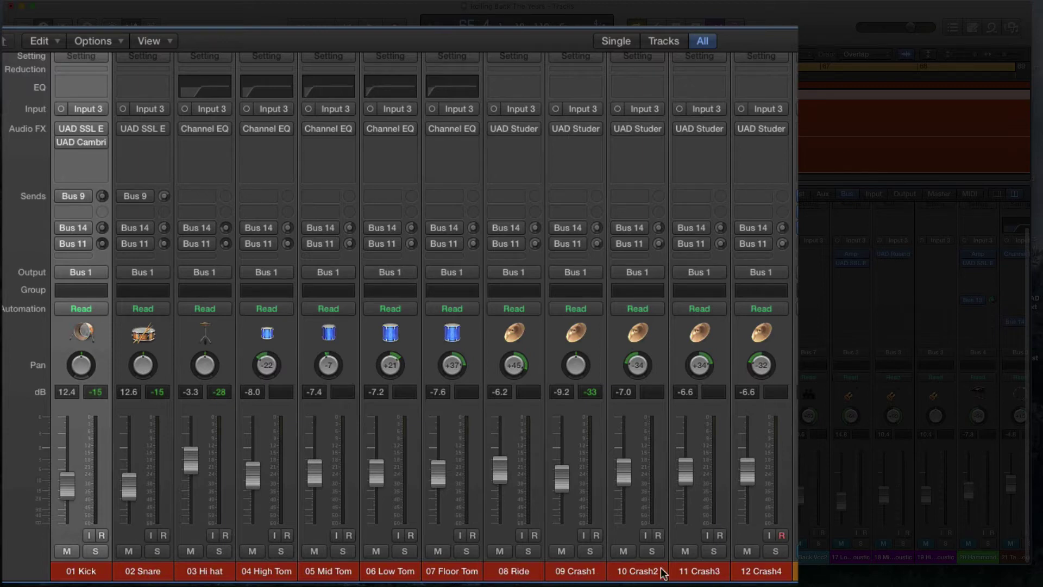
mouse_move(134, 232)
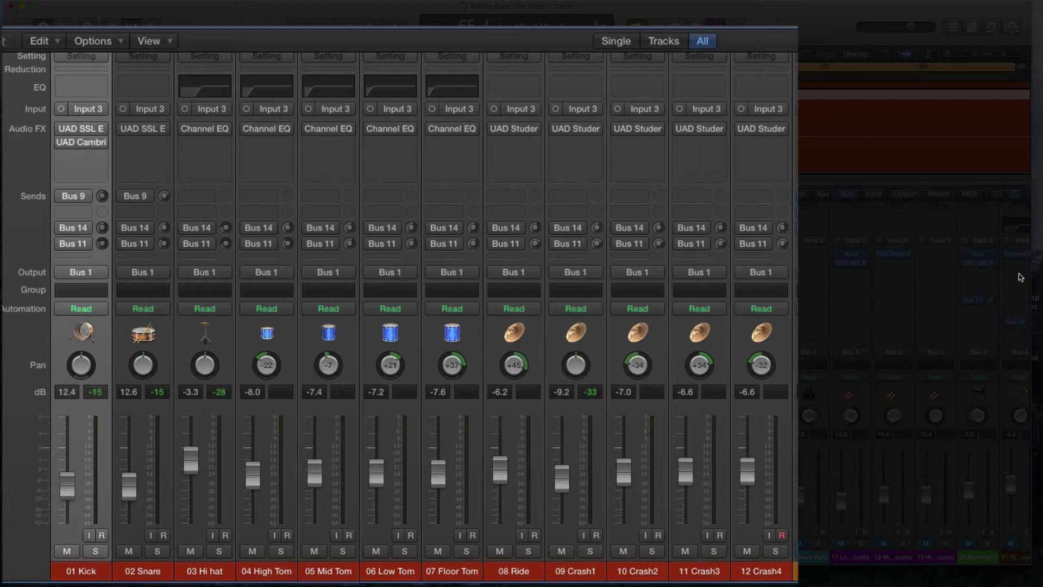
click(847, 194)
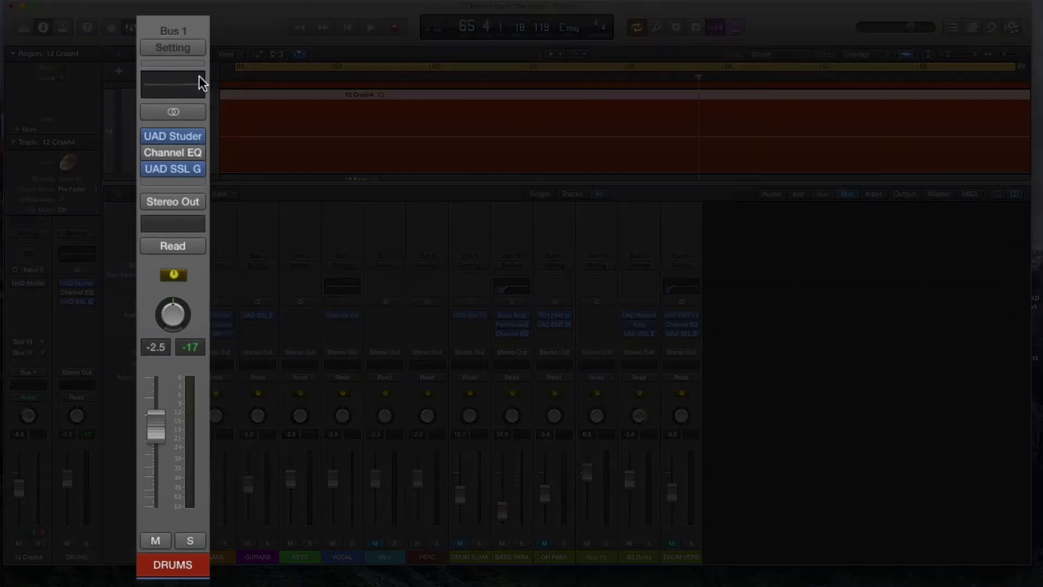
- Open the UAD Studer A800 on the DRUMS bus, switch it from THRU to REPRO during playback, and stop playback
click(174, 136)
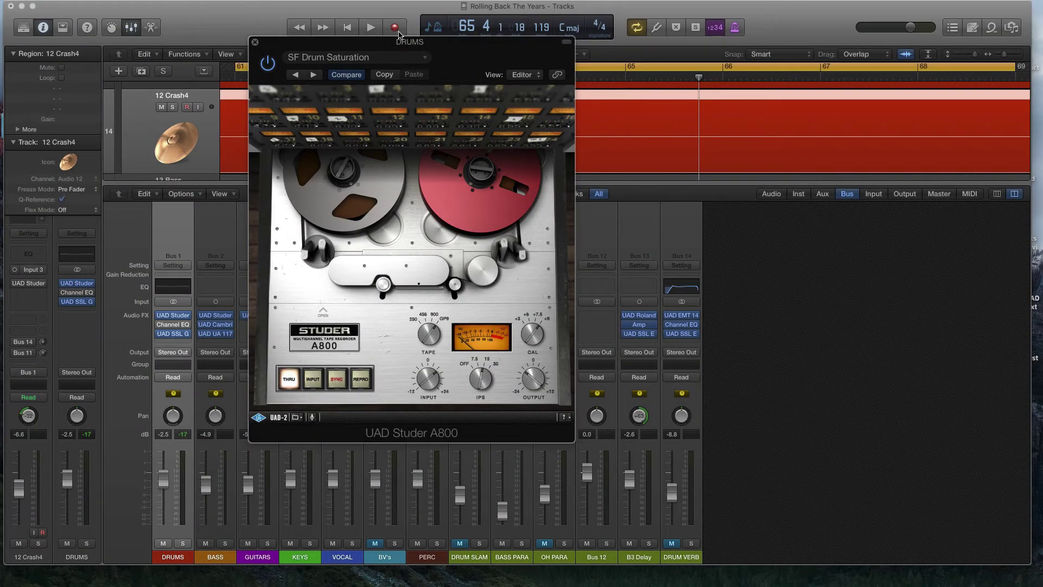
drag(382, 43, 763, 74)
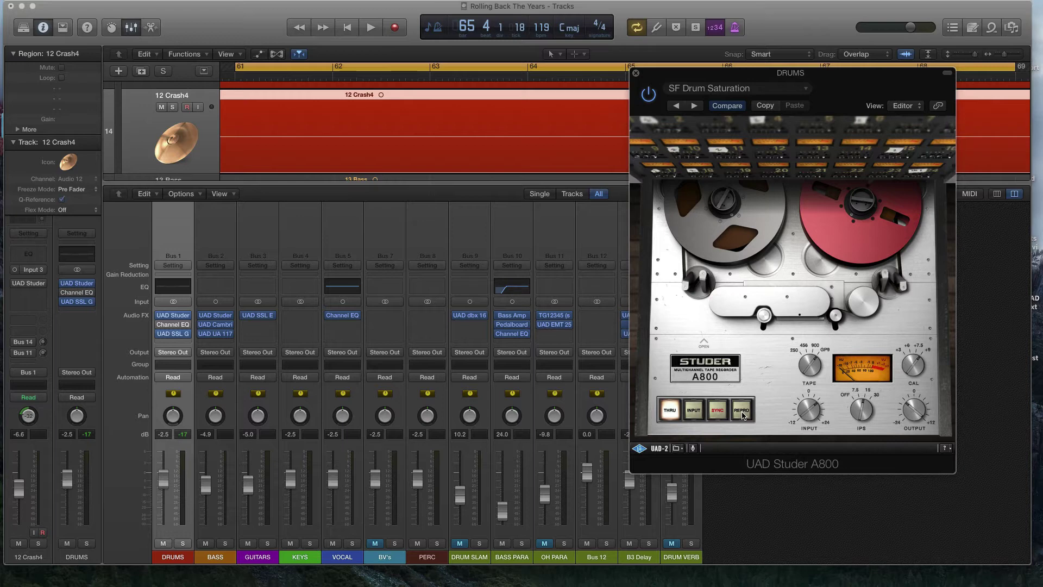
key(space)
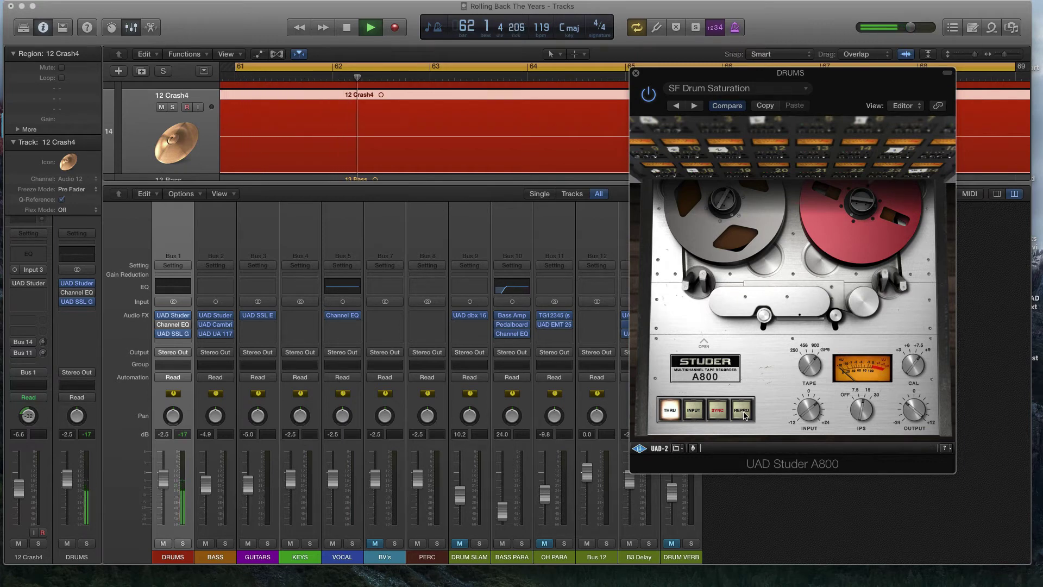
click(743, 411)
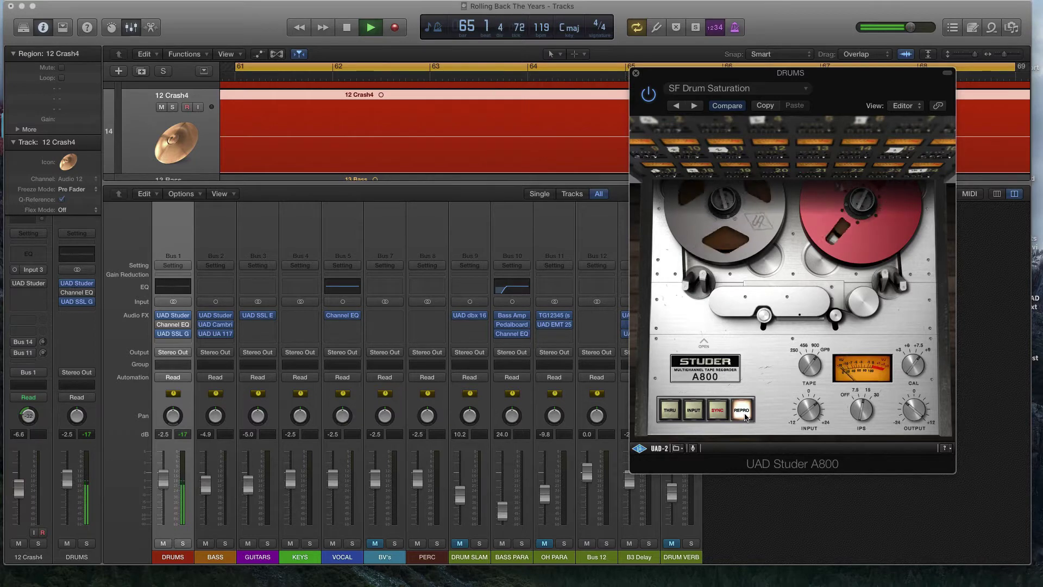
key(space)
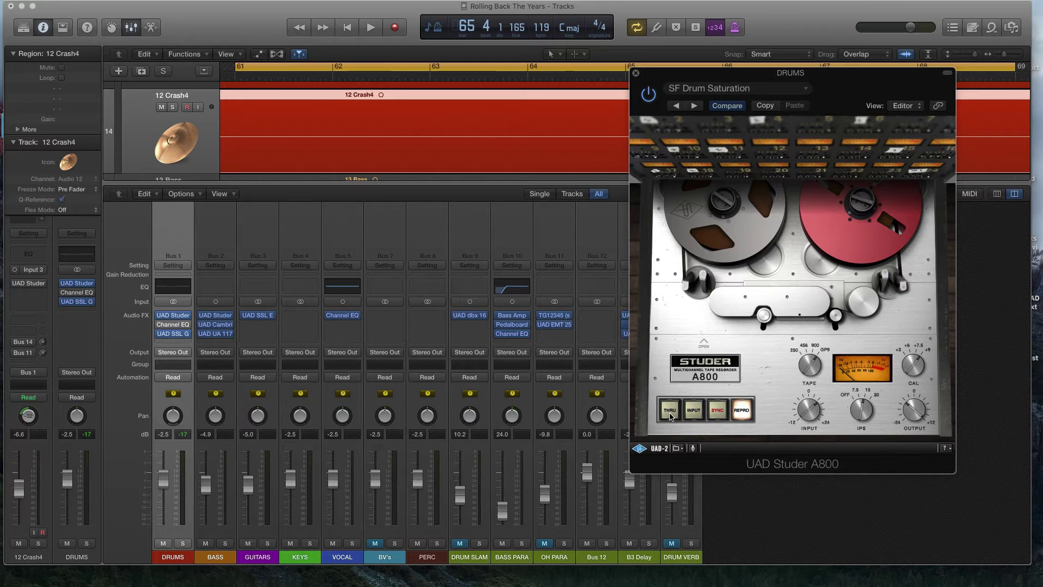
- Compare the Studer A800's THRU and REPRO modes during playback, leaving it on REPRO with playback stopped
key(space)
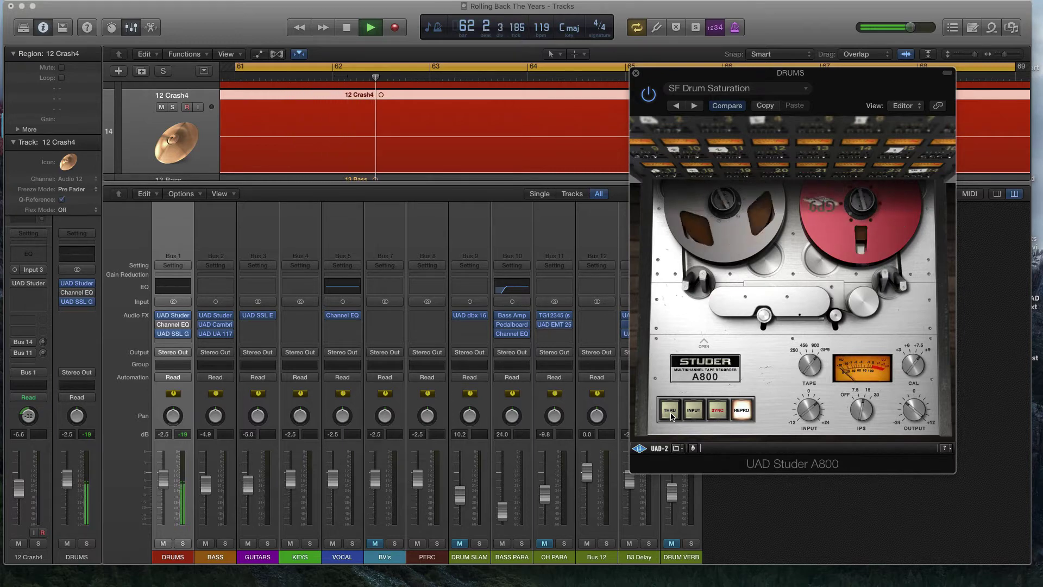
click(669, 411)
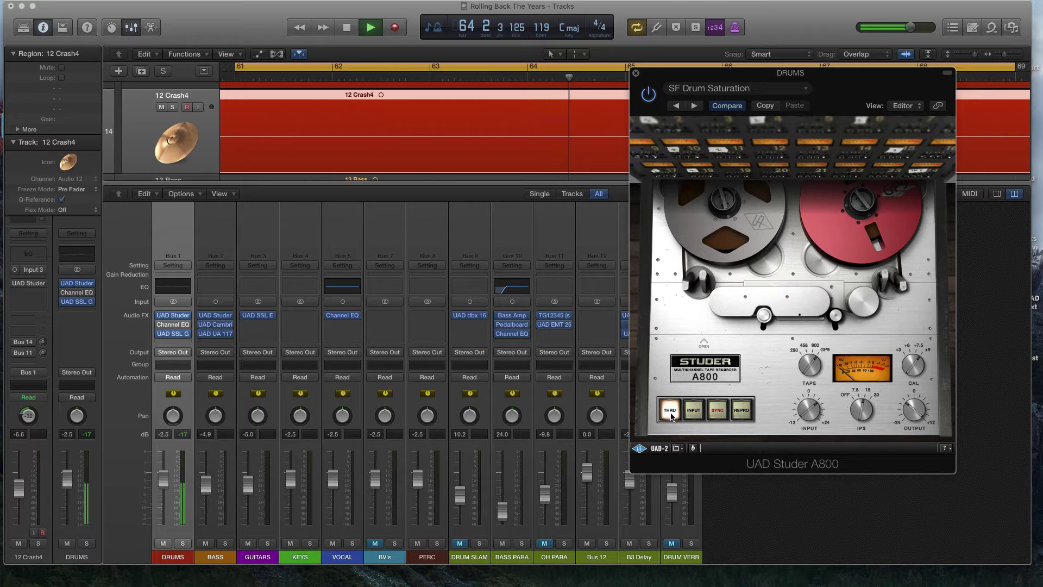
click(740, 412)
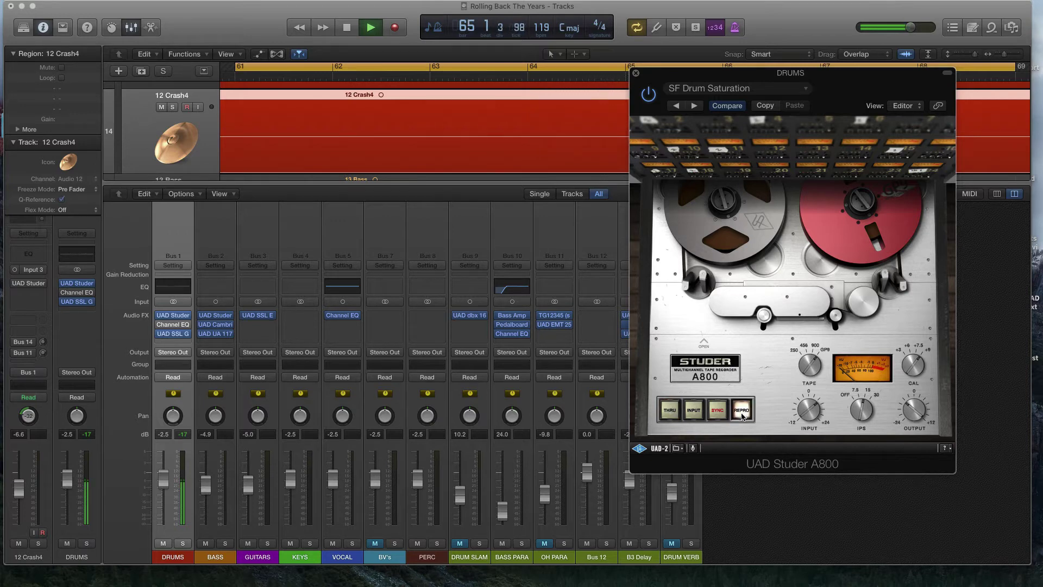
click(671, 413)
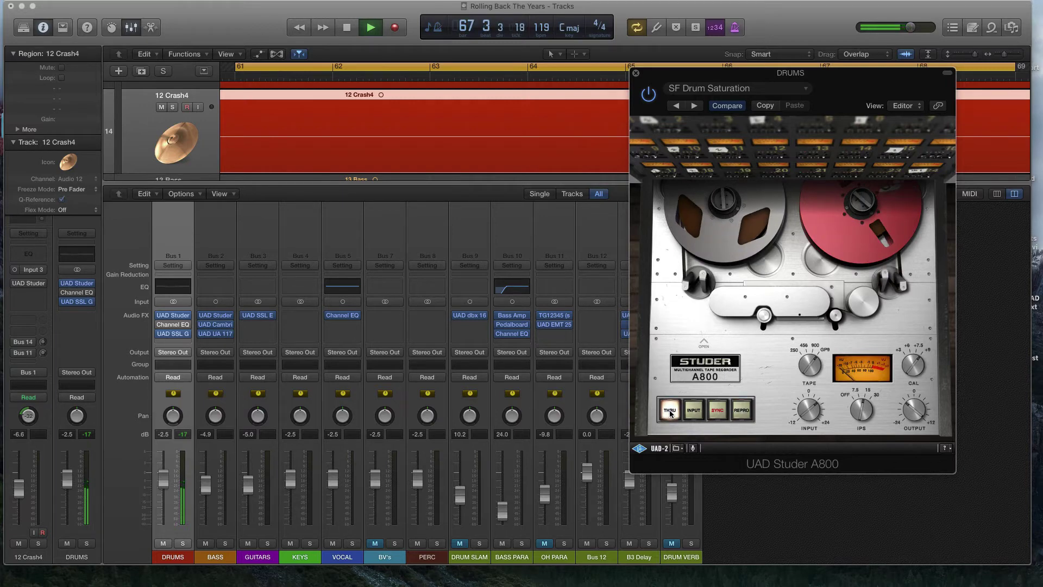
key(space)
click(742, 411)
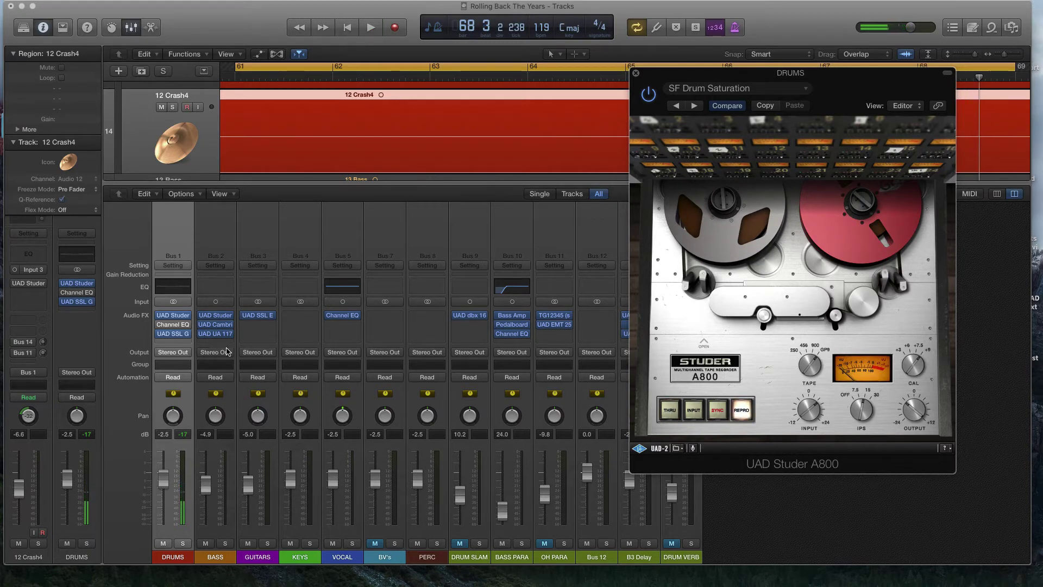
- Open the DRUMS bus Channel EQ and temporarily enable it to inspect its 405 Hz cut
click(172, 324)
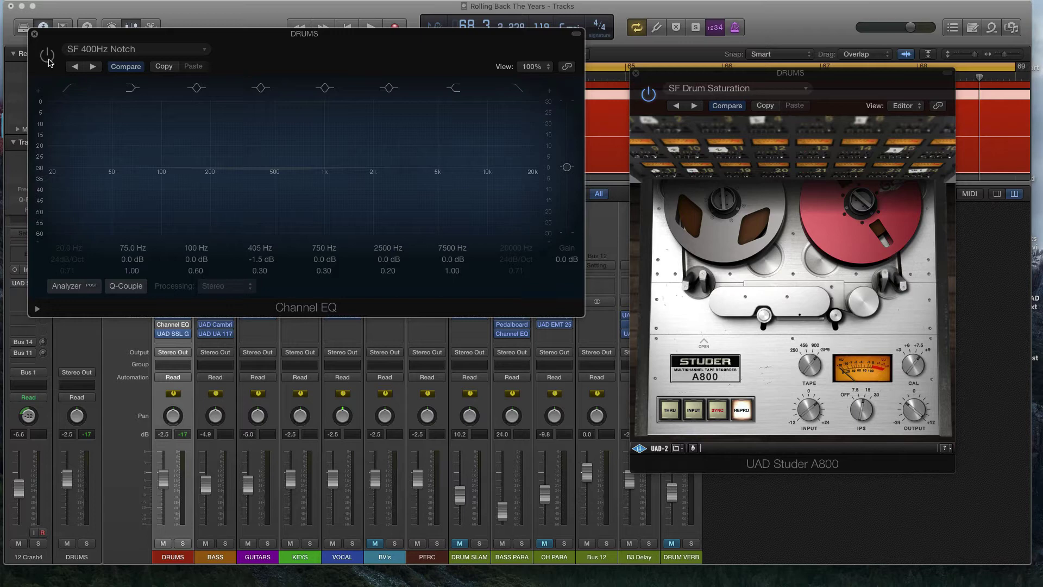
click(48, 59)
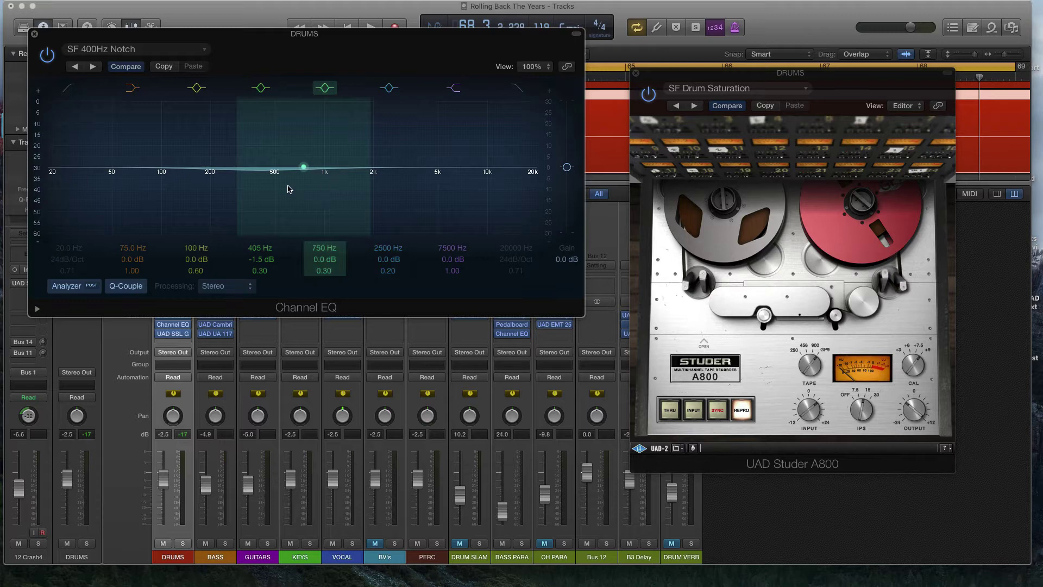
click(48, 56)
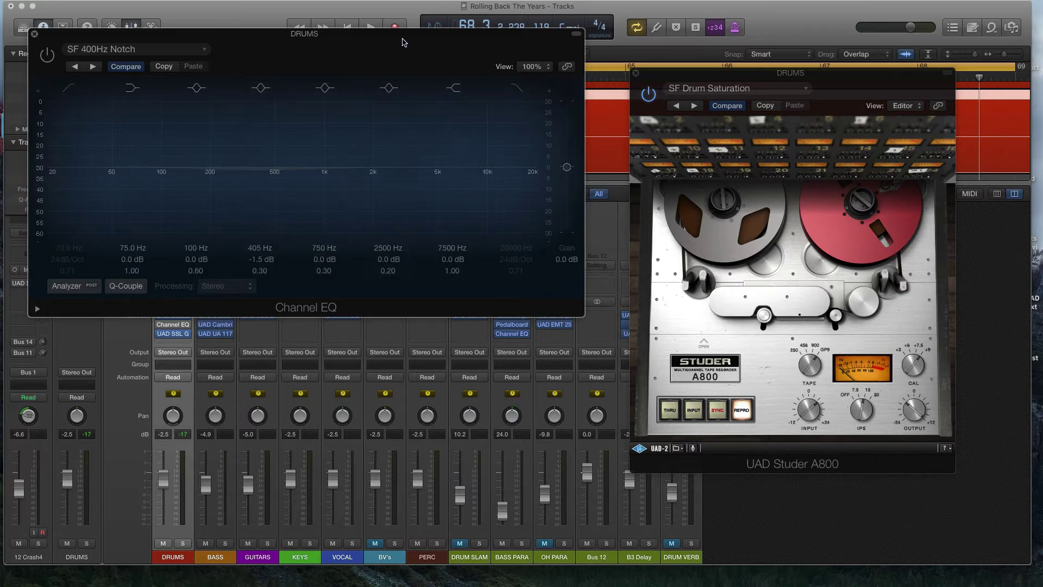
- Compare the drums with the Channel EQ bypassed and enabled during playback, leave it enabled, and close both plug-in windows
key(space)
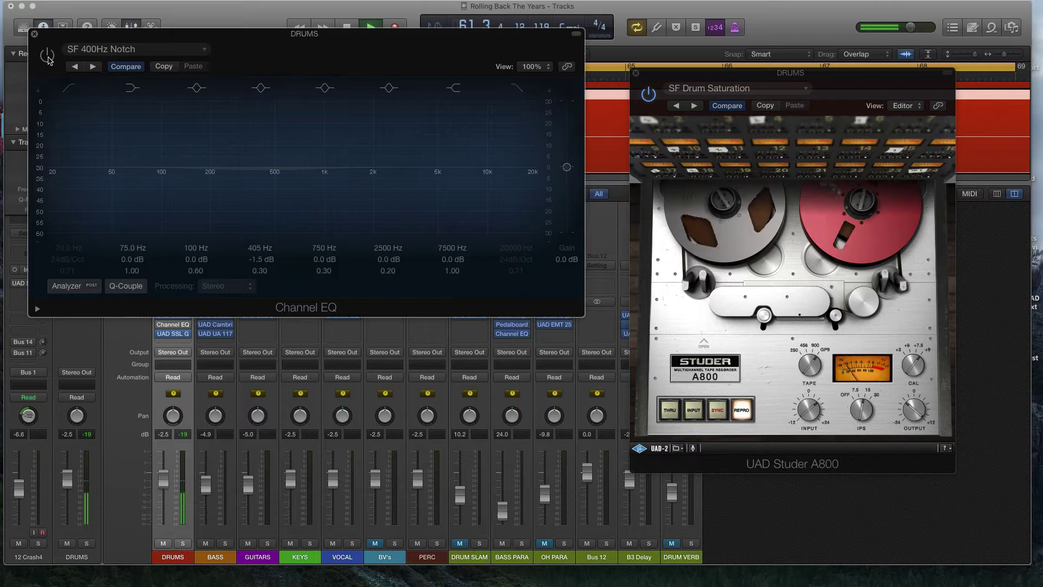
click(47, 56)
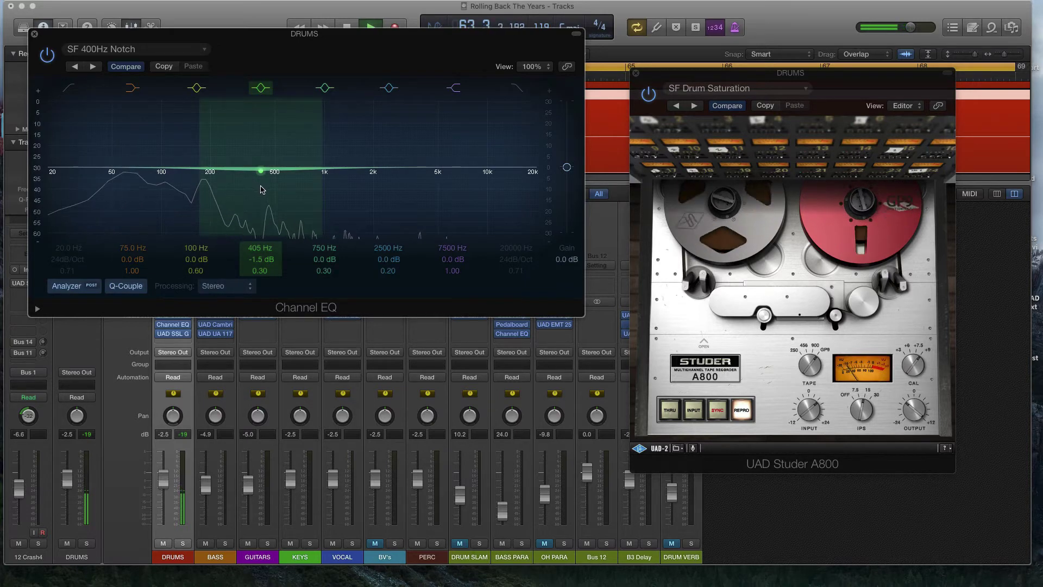
click(48, 56)
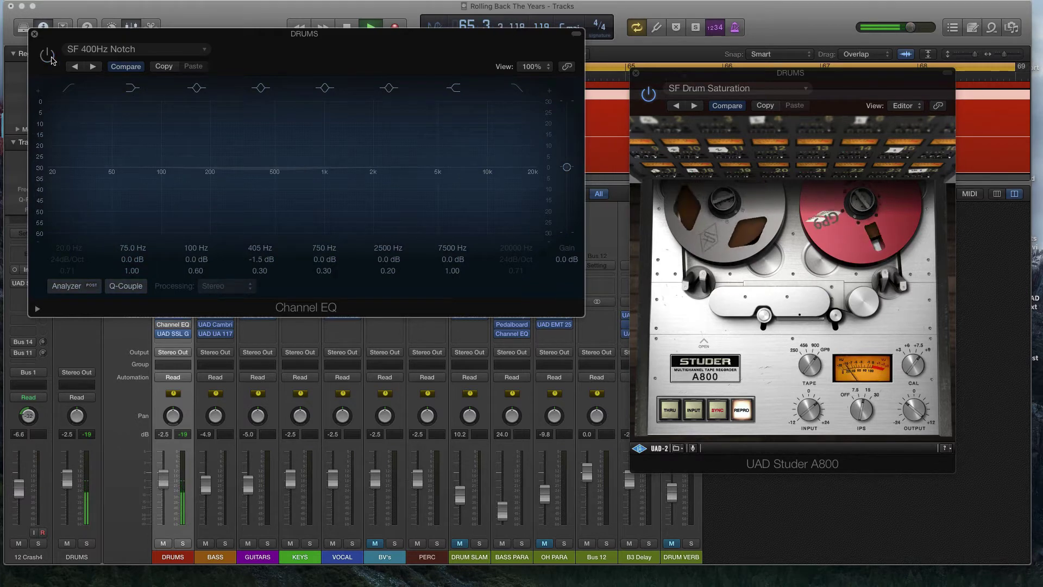
click(47, 55)
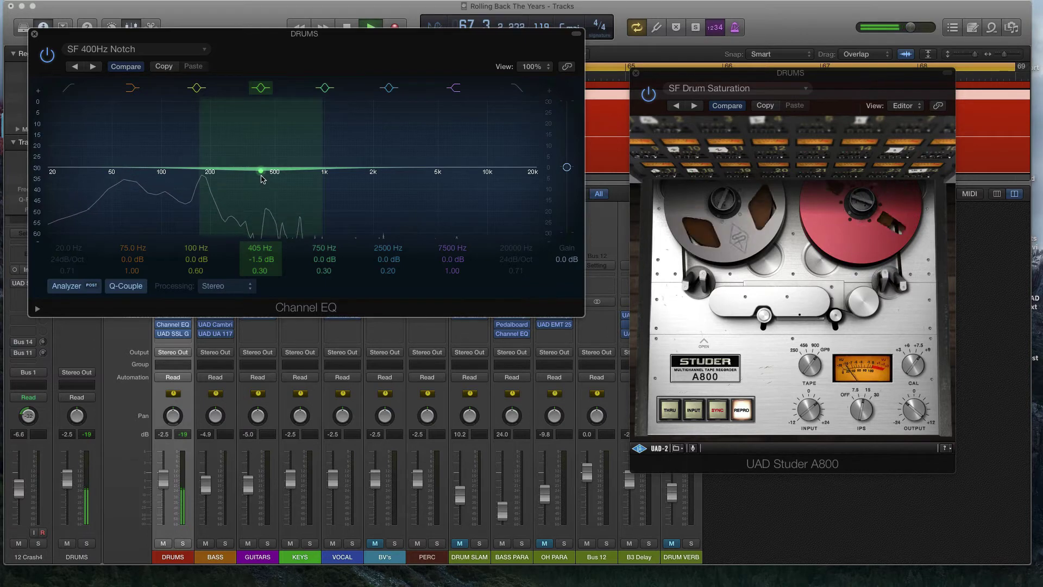
key(space)
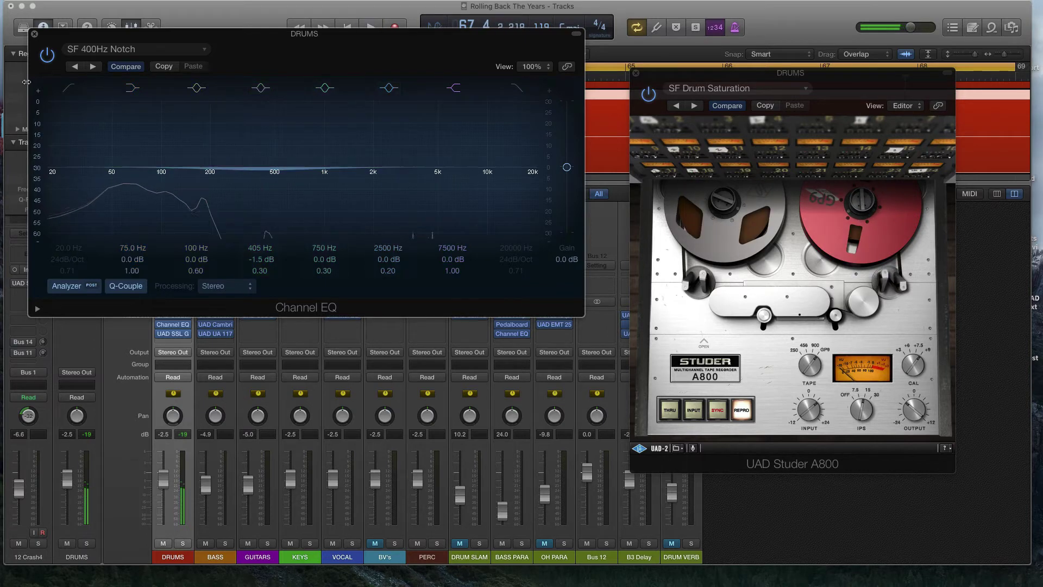
click(34, 33)
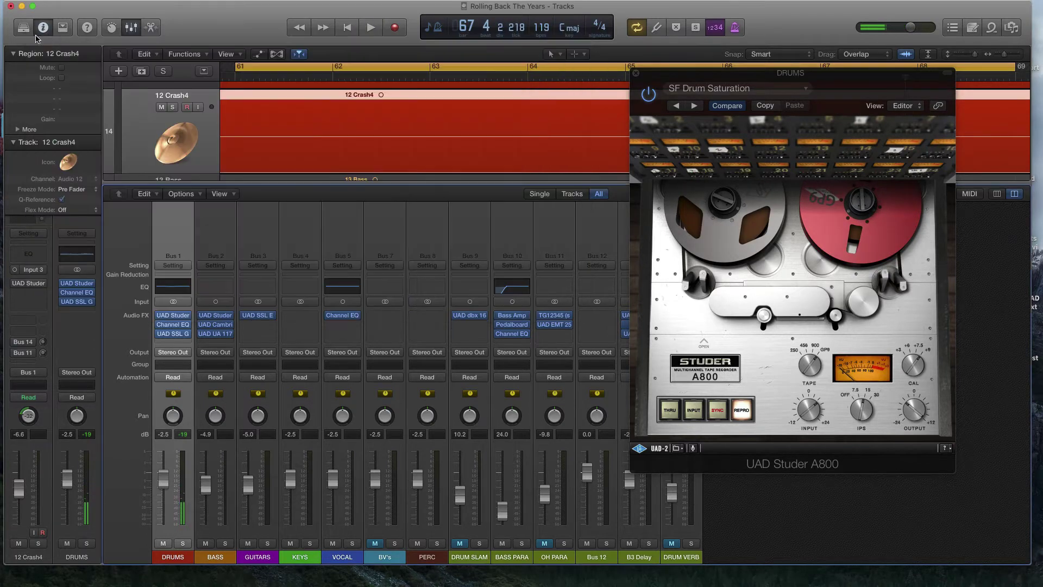
click(636, 74)
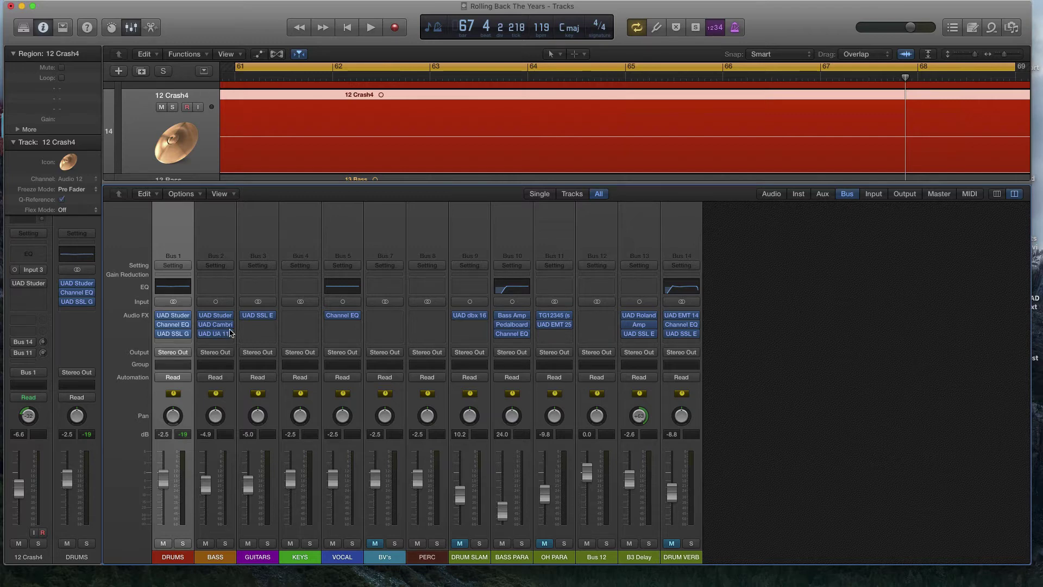
- Open the UAD SSL G Bus Compressor on the DRUMS bus and engage it after comparing it in and out during playback
click(176, 336)
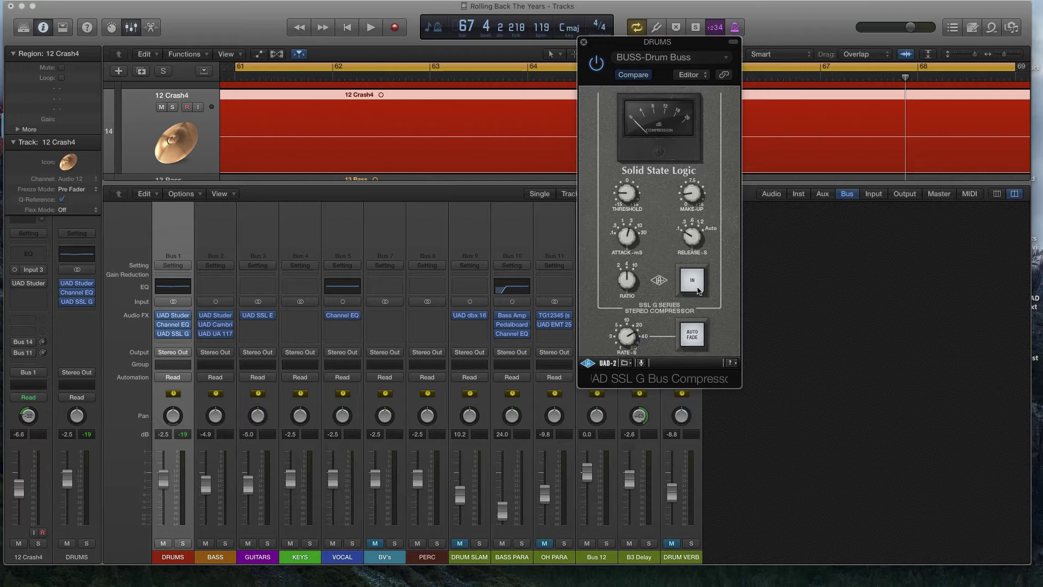
key(space)
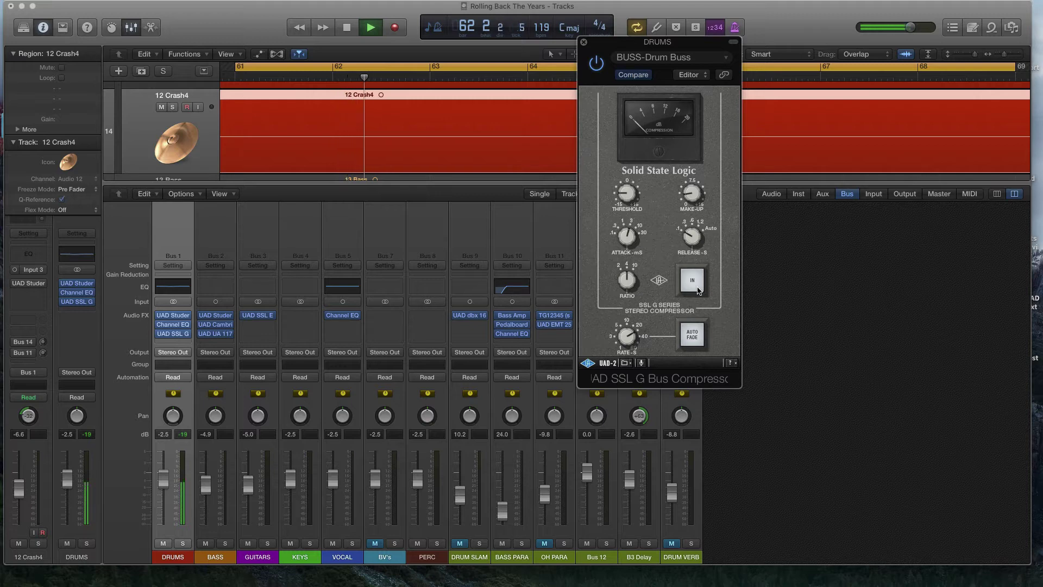
click(692, 280)
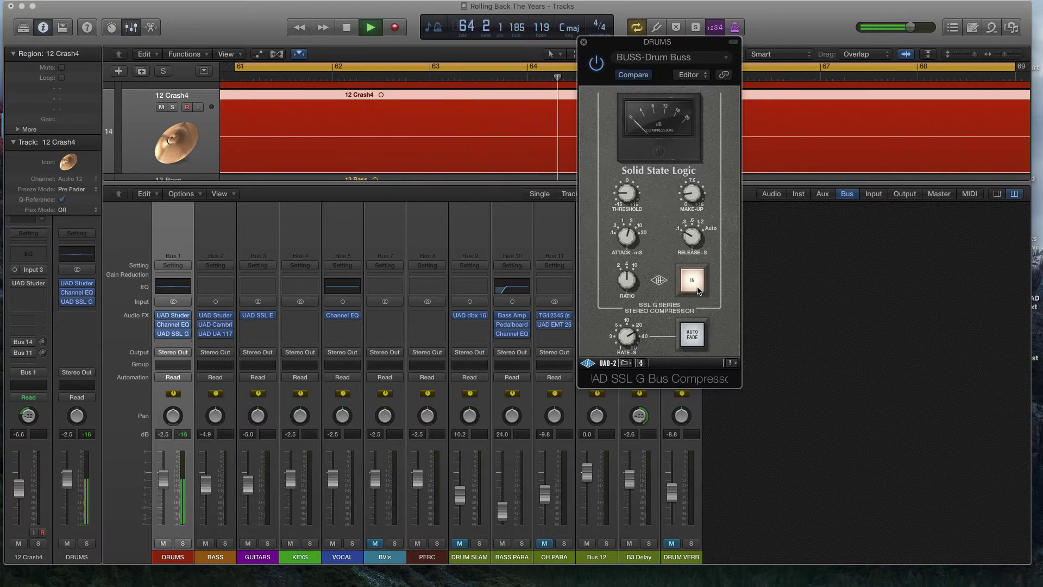
click(692, 280)
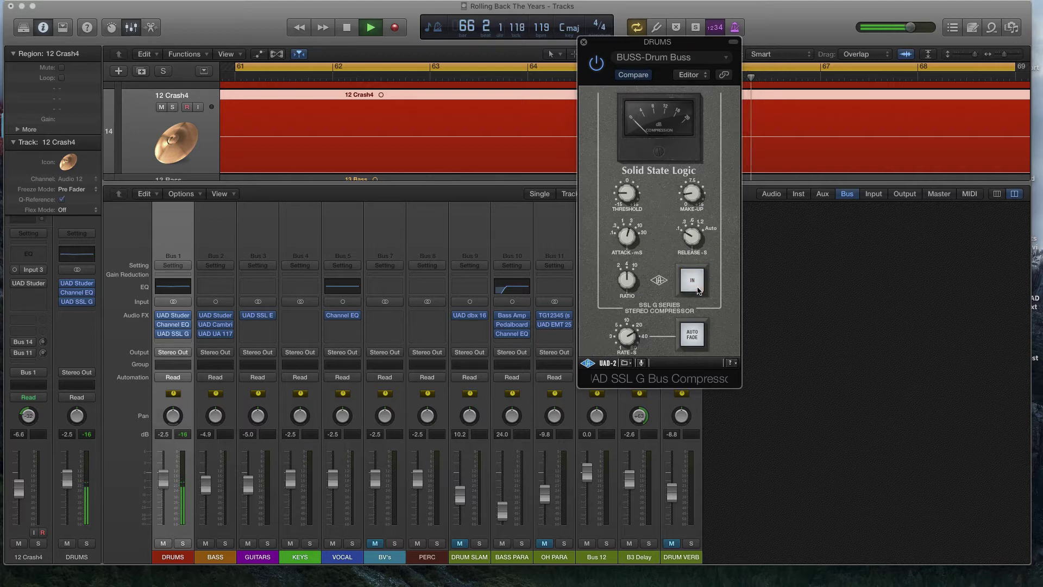
click(698, 289)
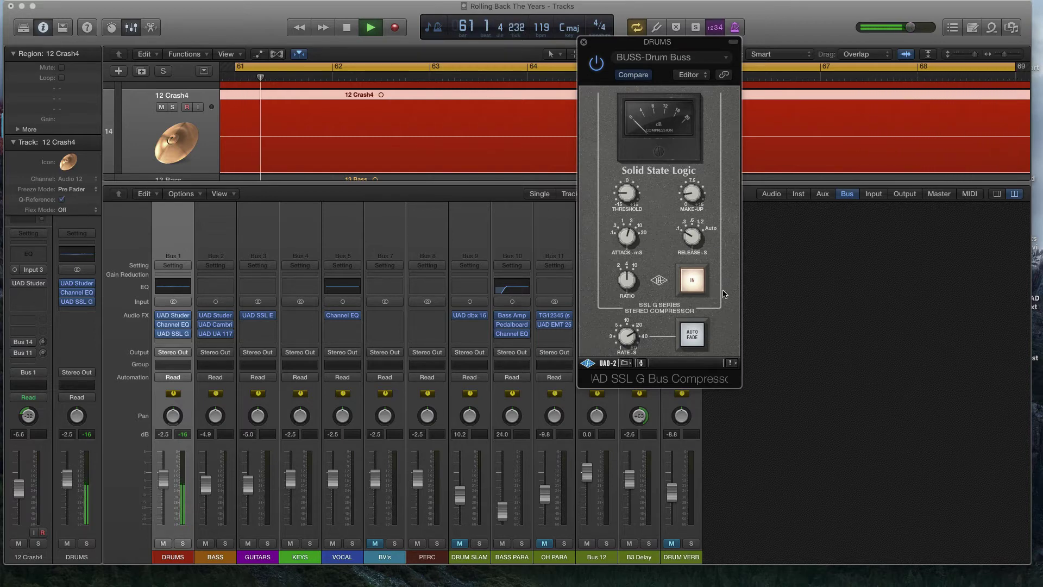
key(space)
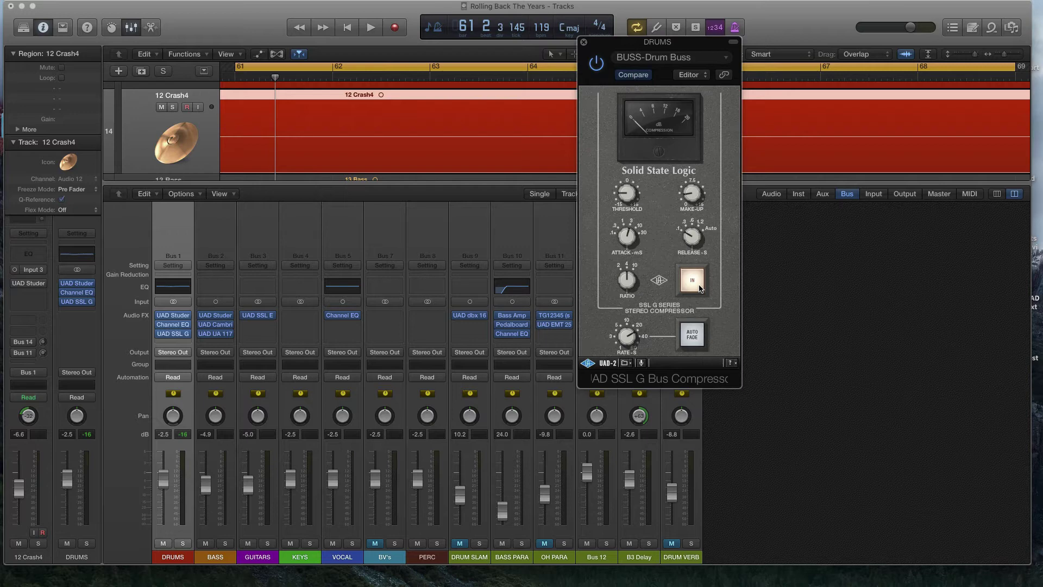
- Play the drums again and compare the SSL G compressor switched out and in, leaving it engaged
key(space)
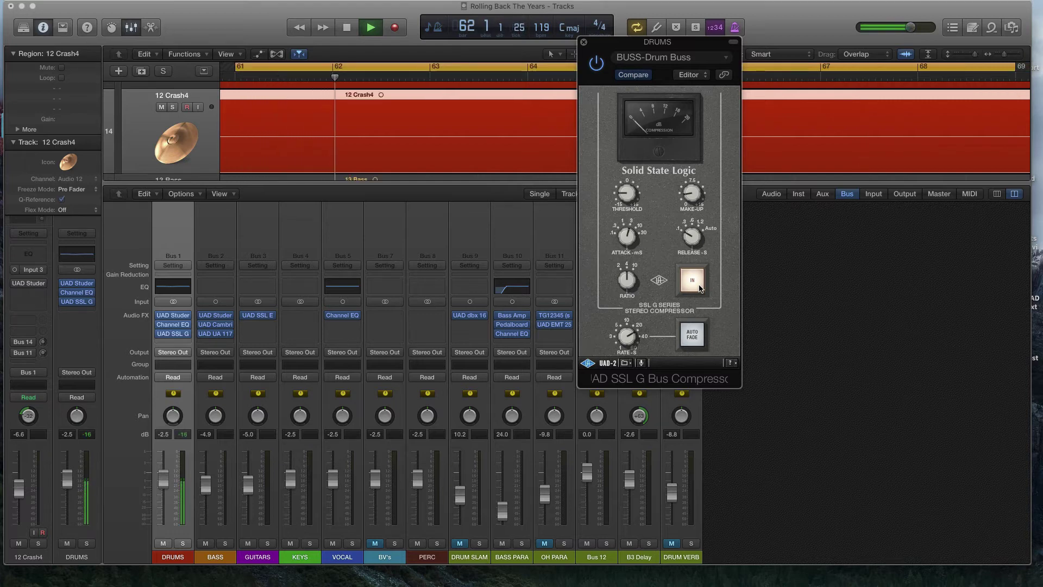
click(700, 288)
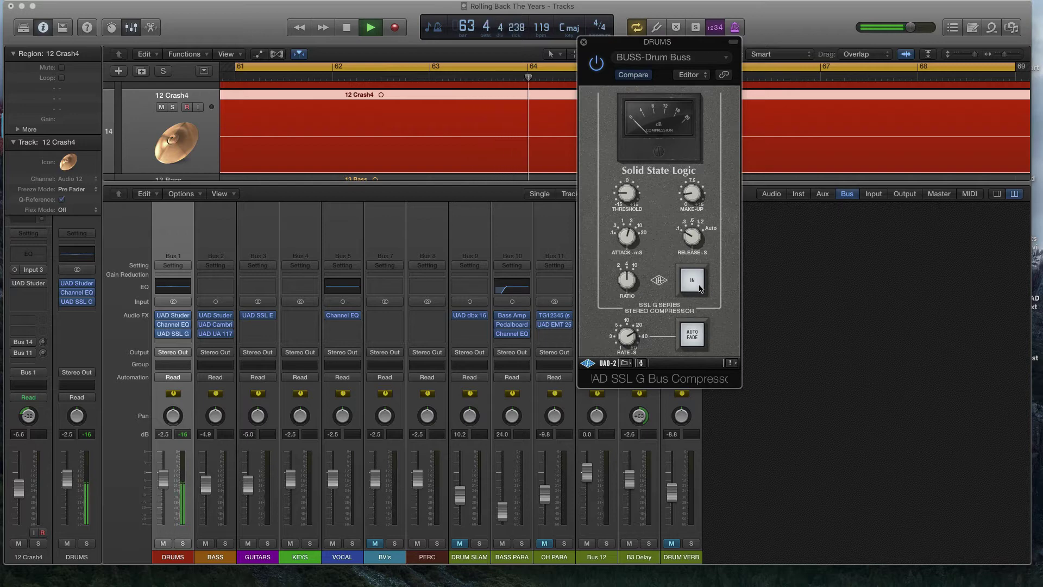
click(699, 288)
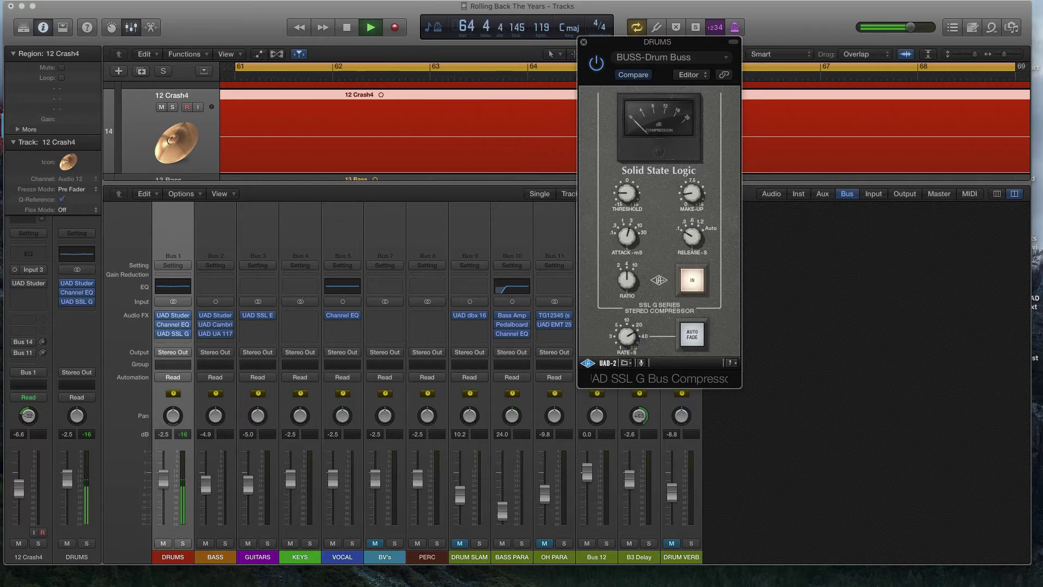
- Stop playback, close the SSL G compressor window, and switch the mixer from showing bus channels to showing only audio channels
key(space)
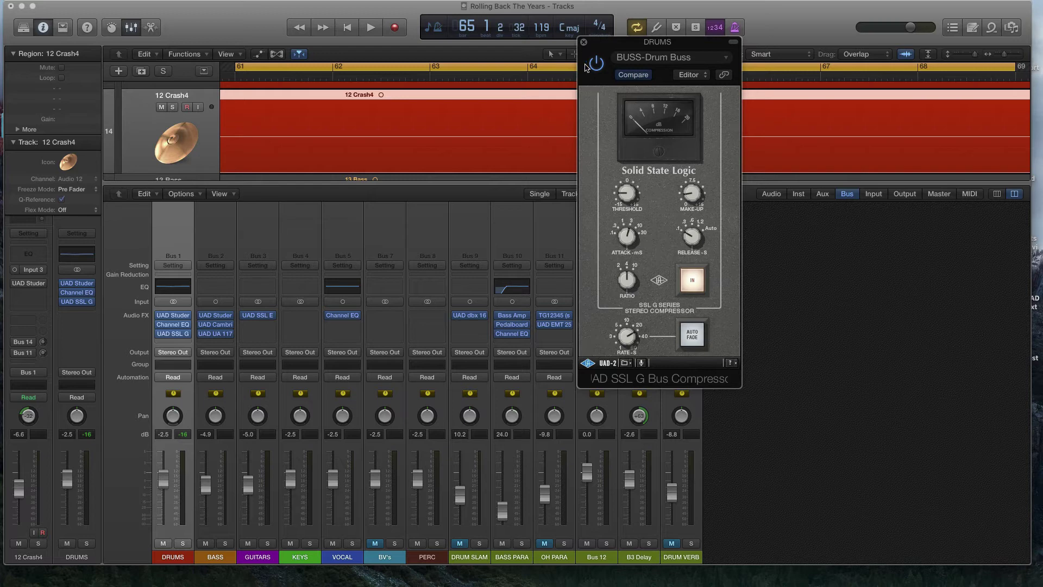
click(584, 42)
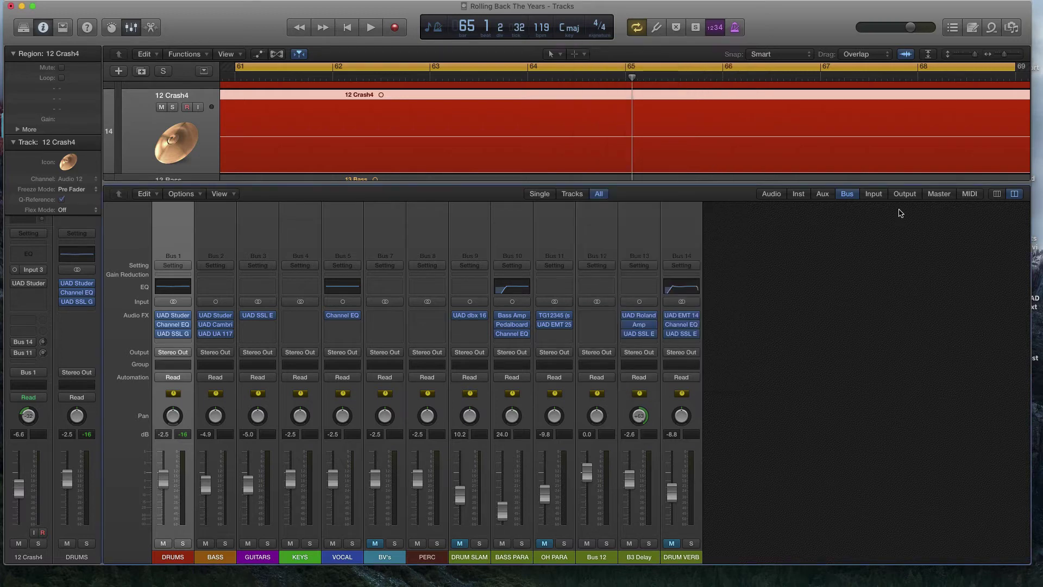
click(771, 194)
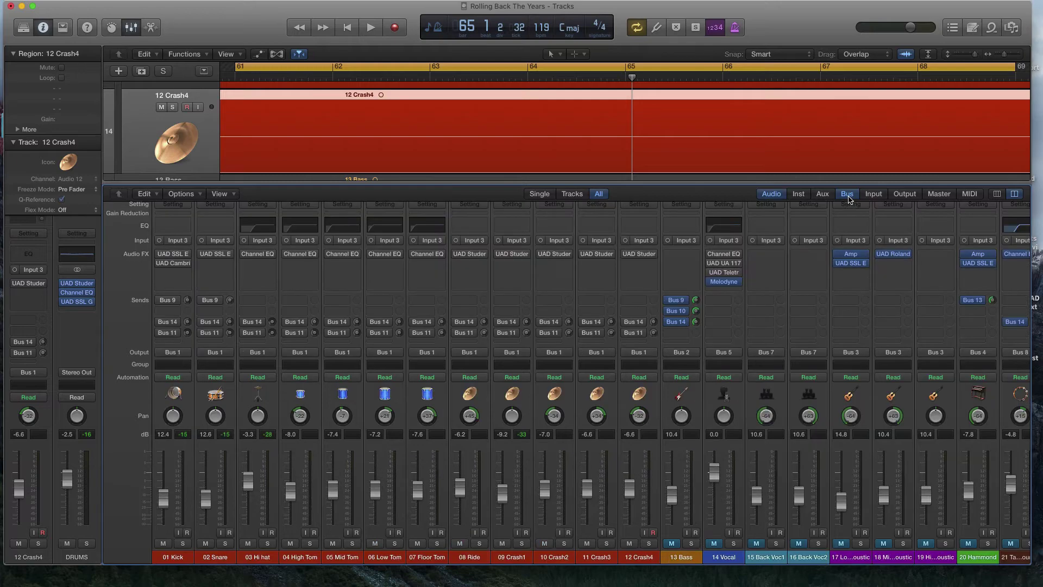
click(849, 195)
scroll(636, 293, left, 1)
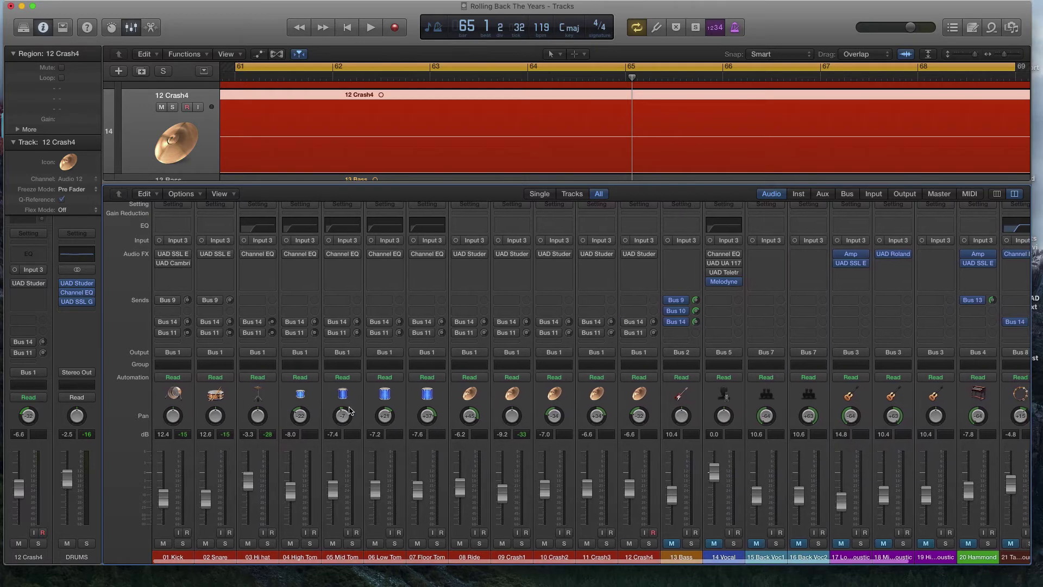
scroll(161, 541, right, 1)
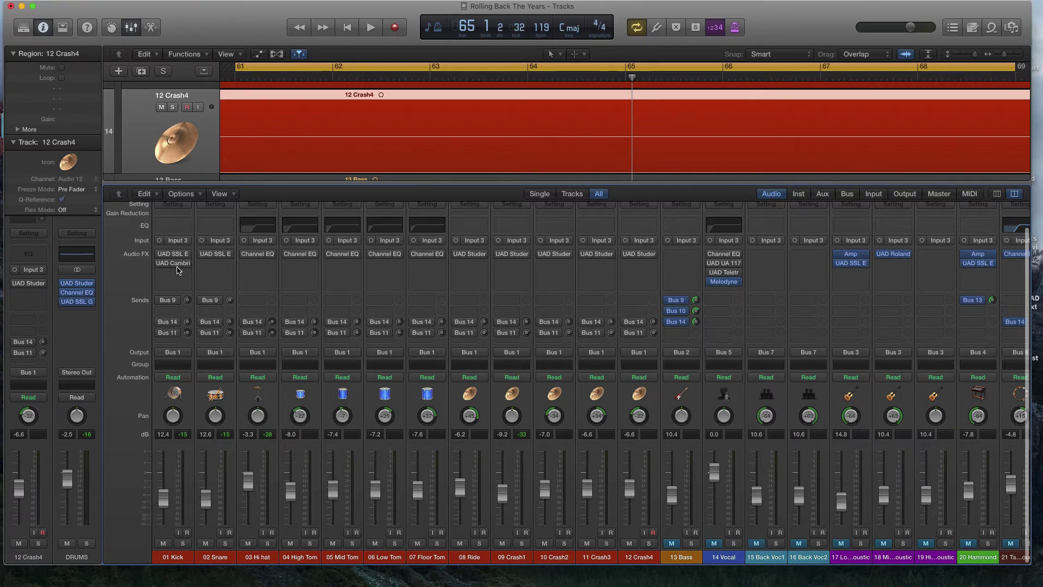
- Solo the 01 Kick channel, open and enable its UAD SSL E Channel Strip, and audition the kick during playback
click(182, 559)
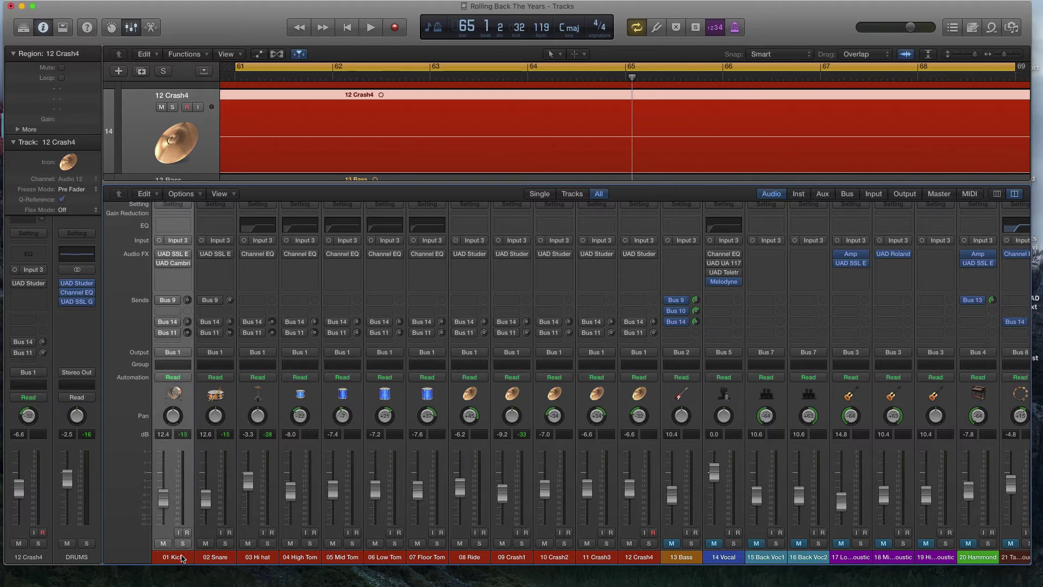
key(space)
click(183, 543)
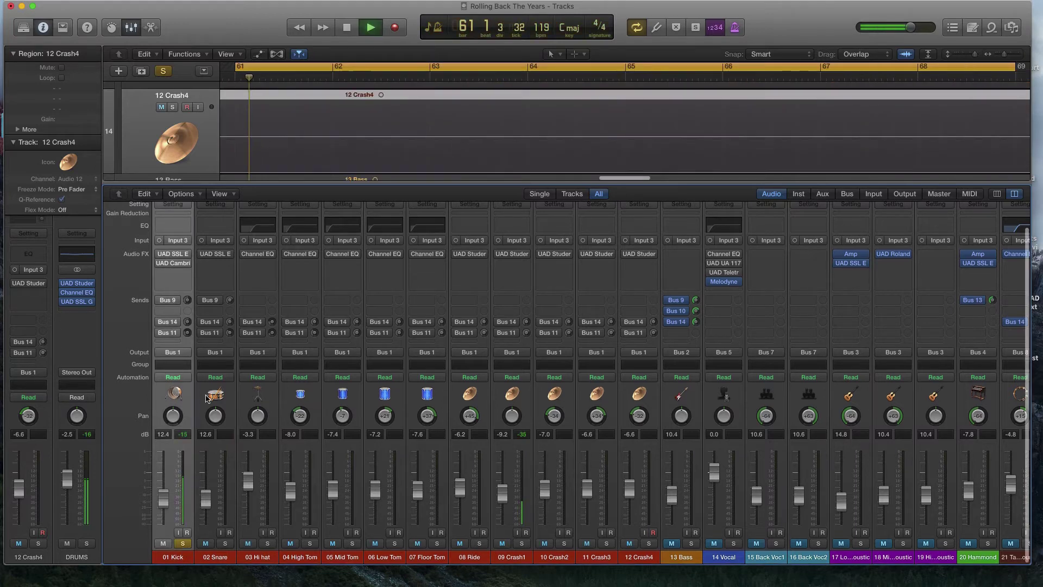
click(174, 253)
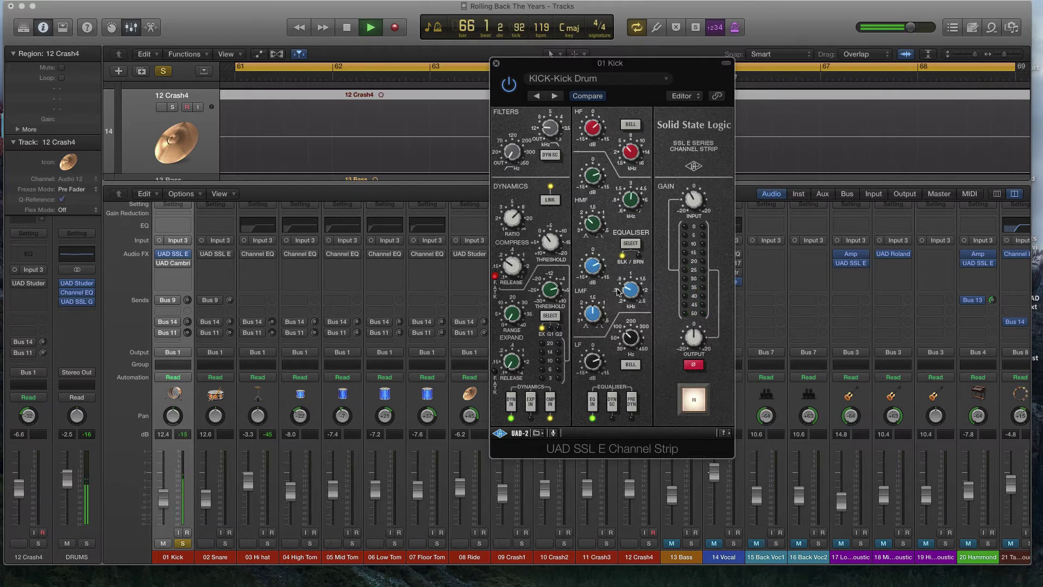
key(space)
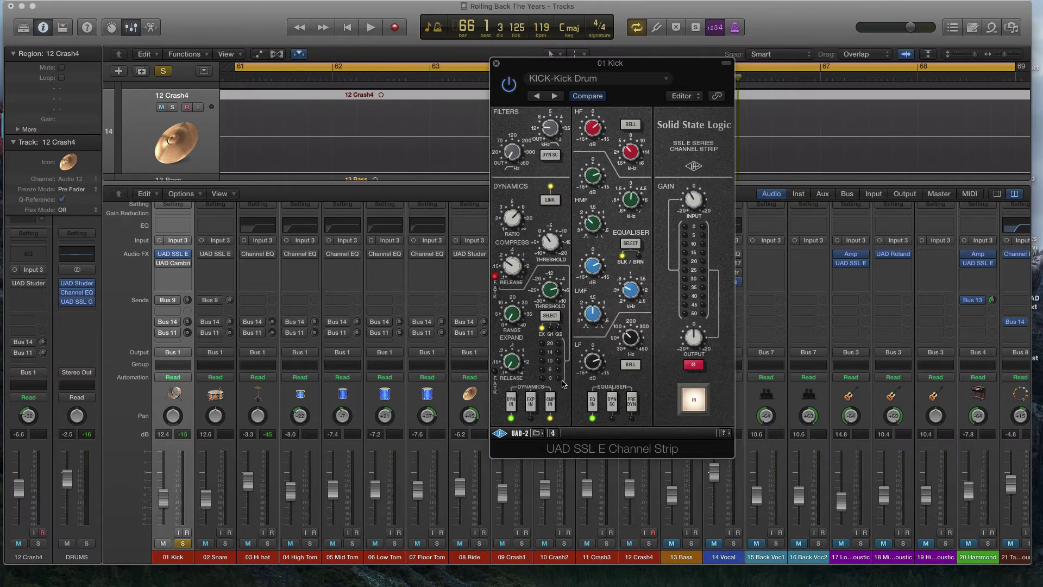
key(space)
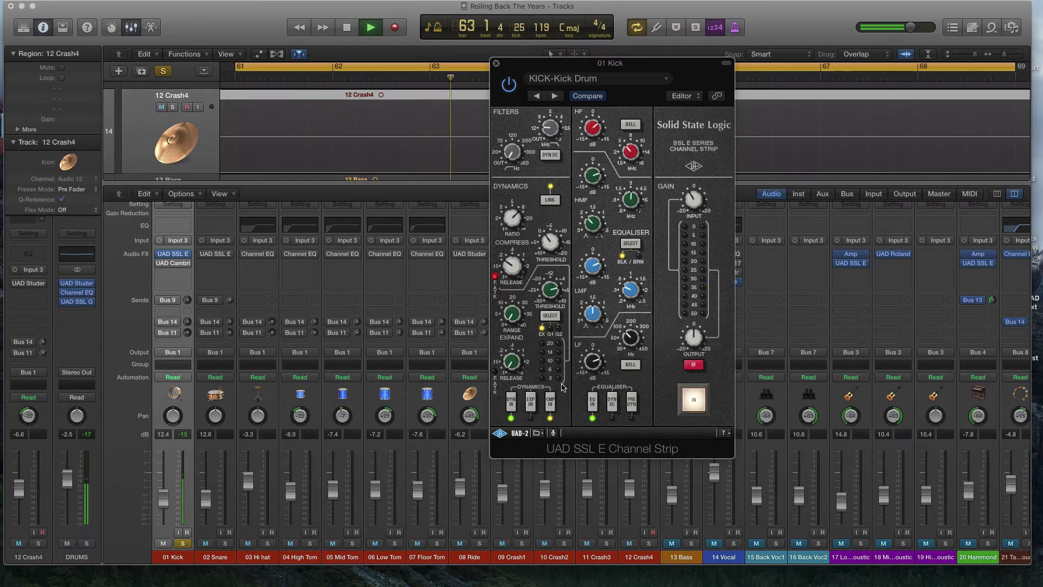
key(space)
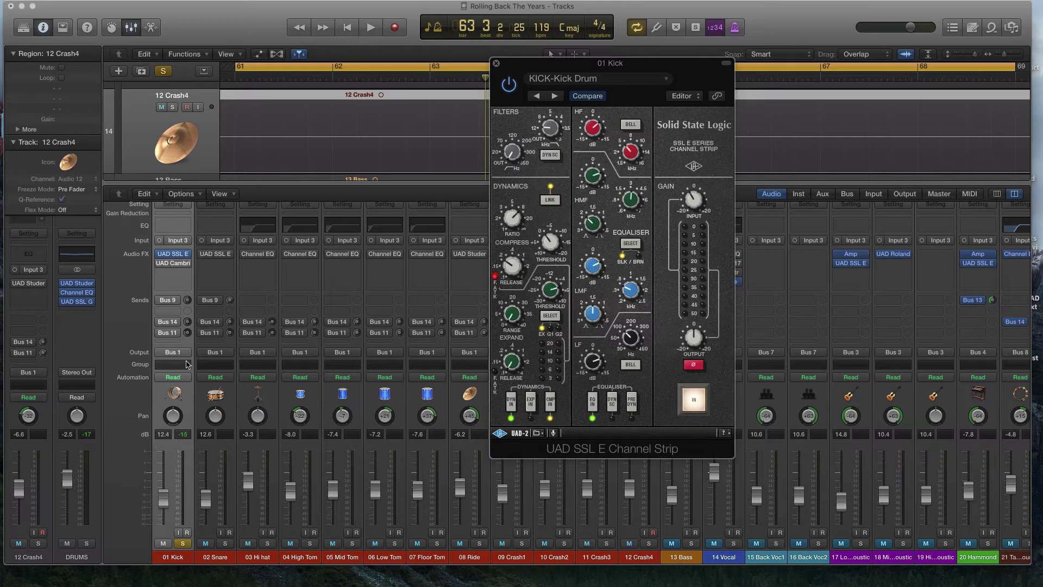
- Open and enable the UAD Cambridge EQ on 01 Kick, close both kick plug-in windows, and unsolo the channel
click(176, 264)
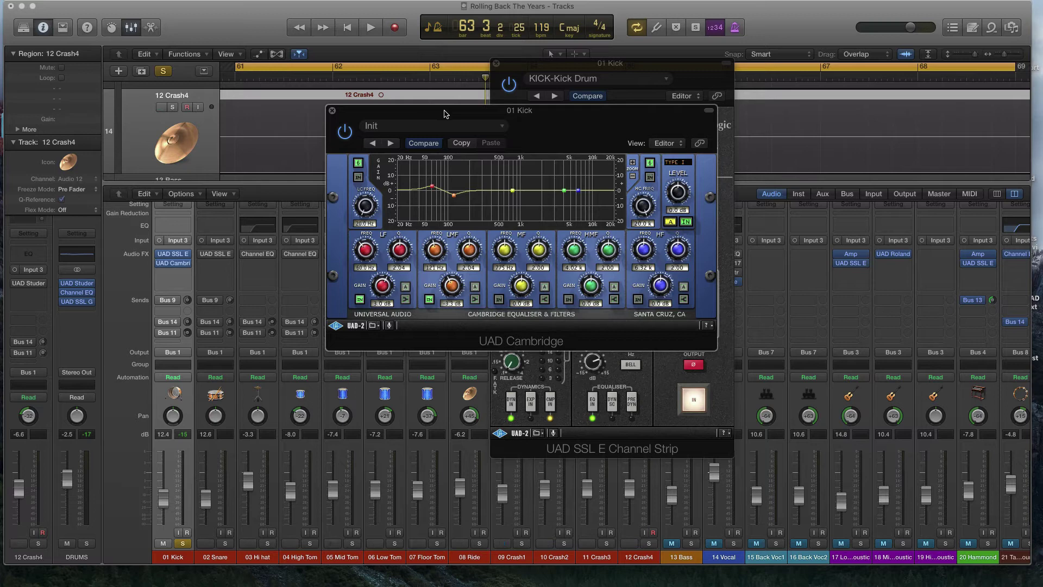
drag(450, 115, 358, 109)
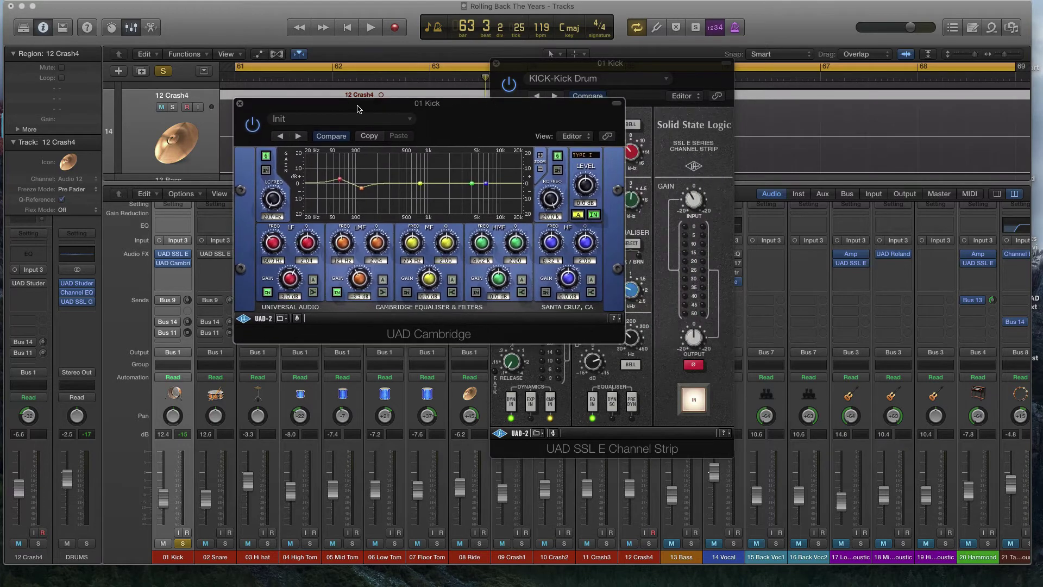
click(241, 105)
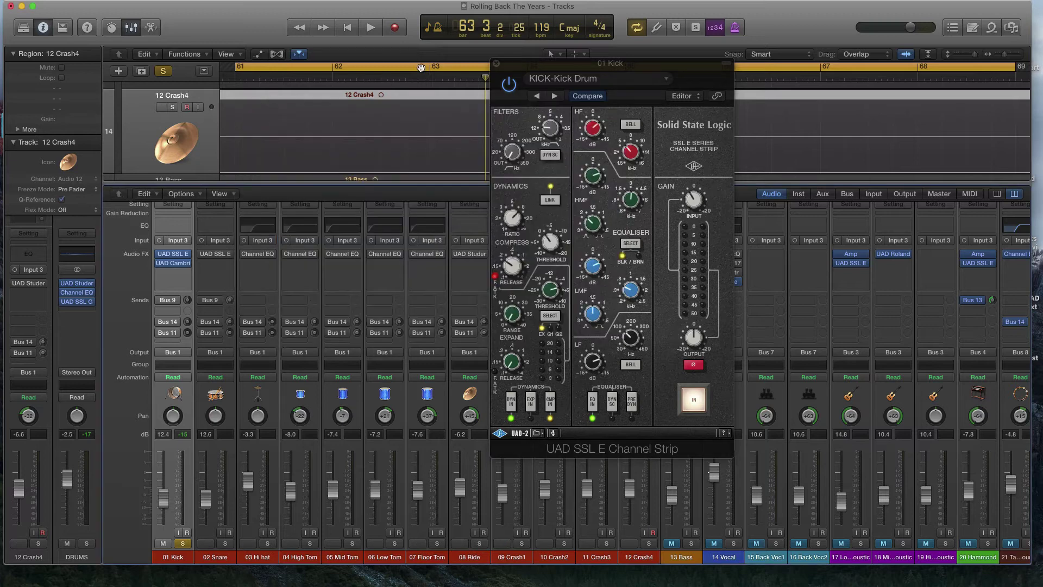
click(496, 66)
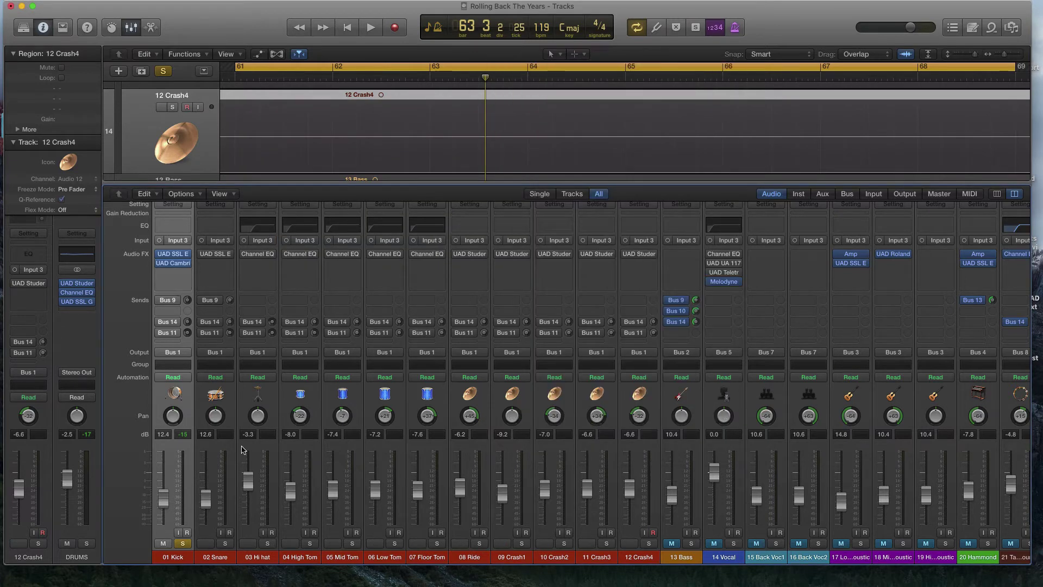
click(184, 544)
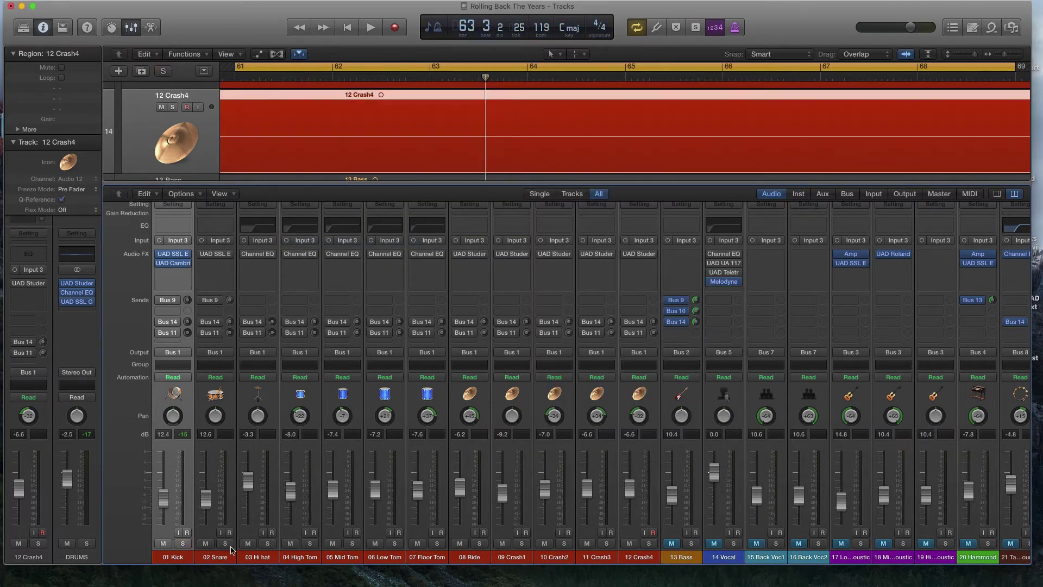
- Solo the 02 Snare channel, open its UAD SSL E Channel Strip, and switch it in during playback
click(224, 559)
click(226, 543)
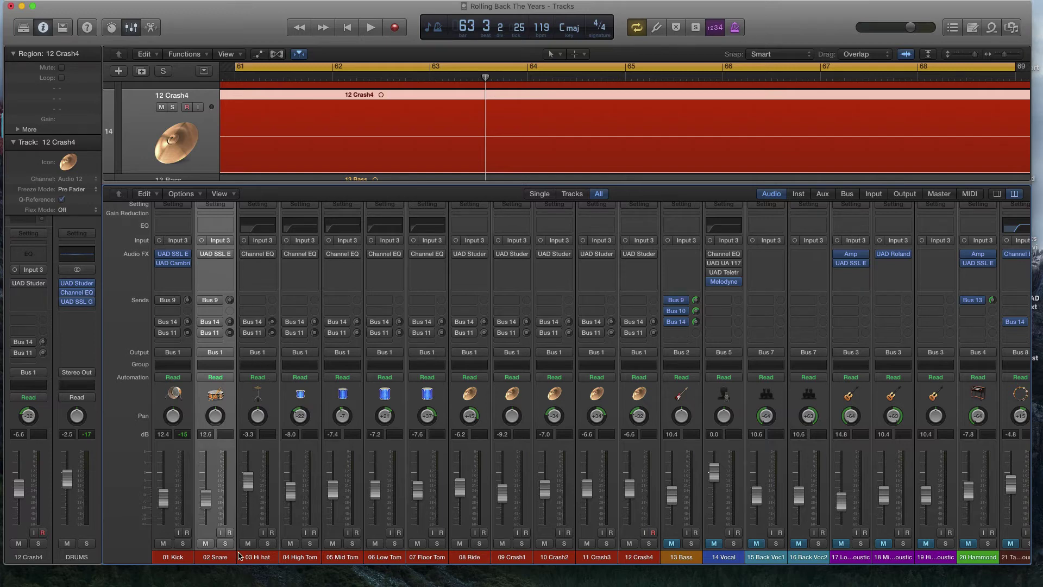
key(space)
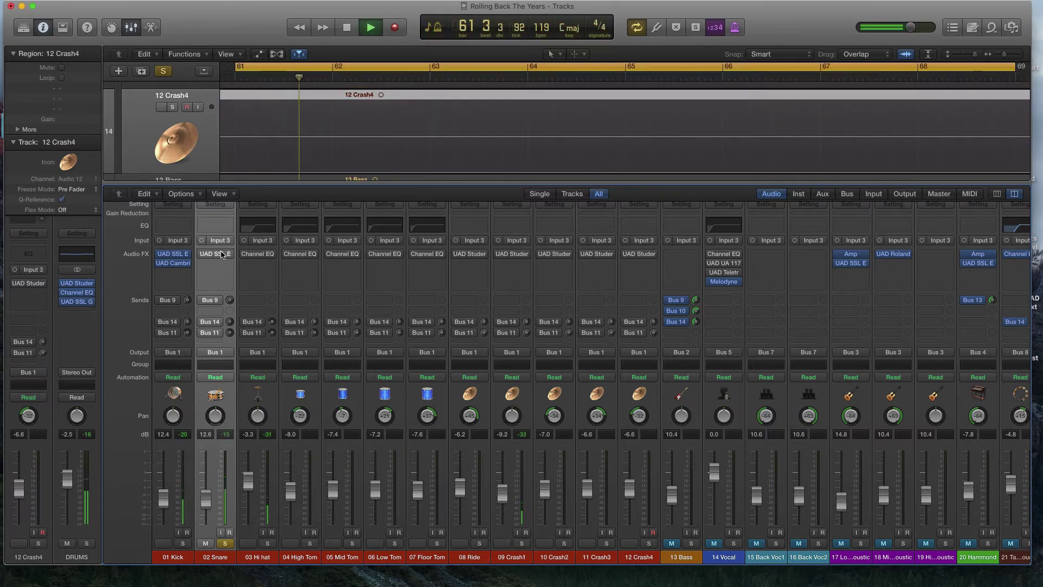
click(215, 253)
key(space)
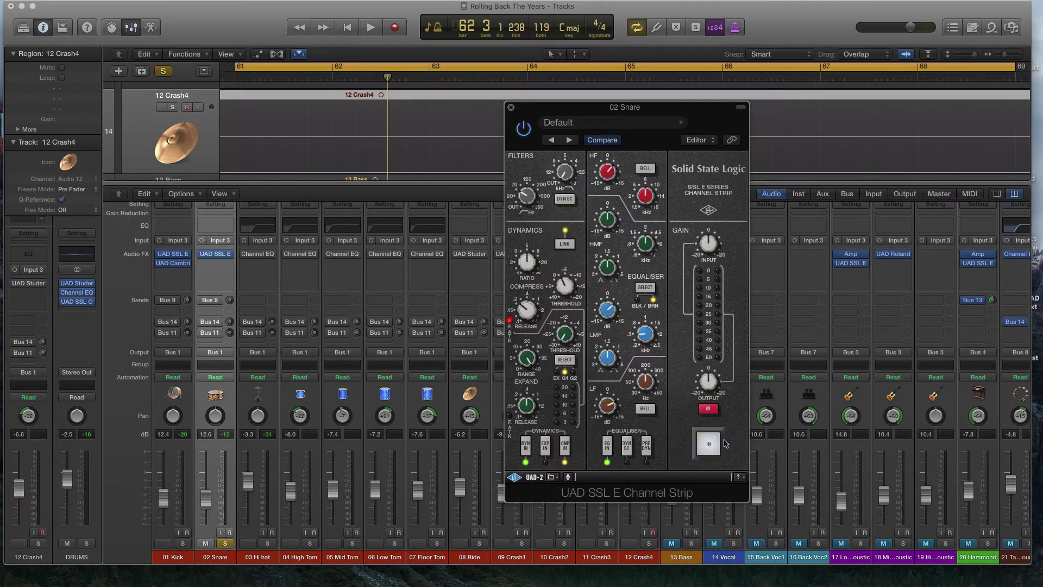
key(space)
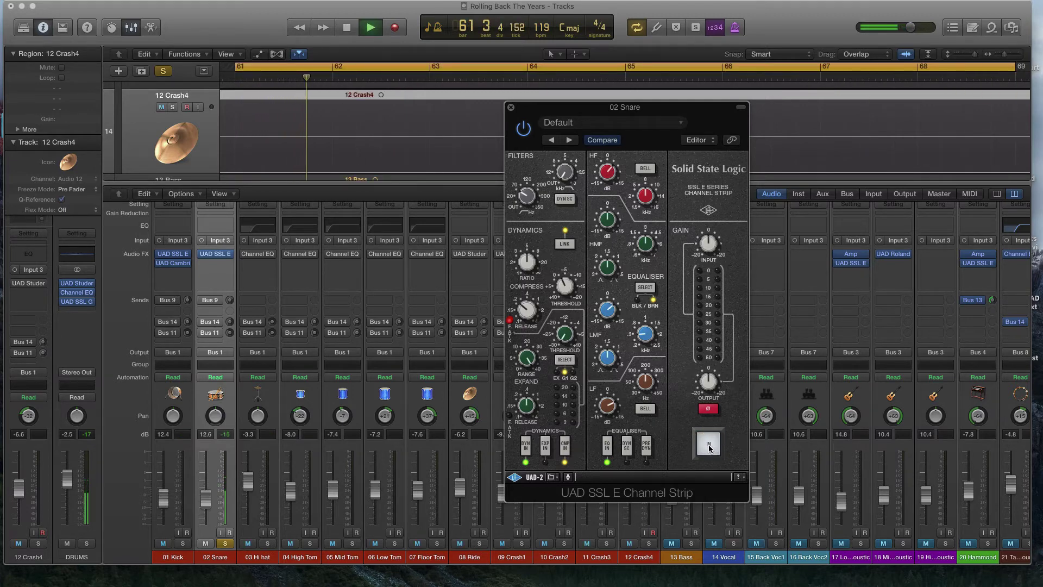
click(708, 447)
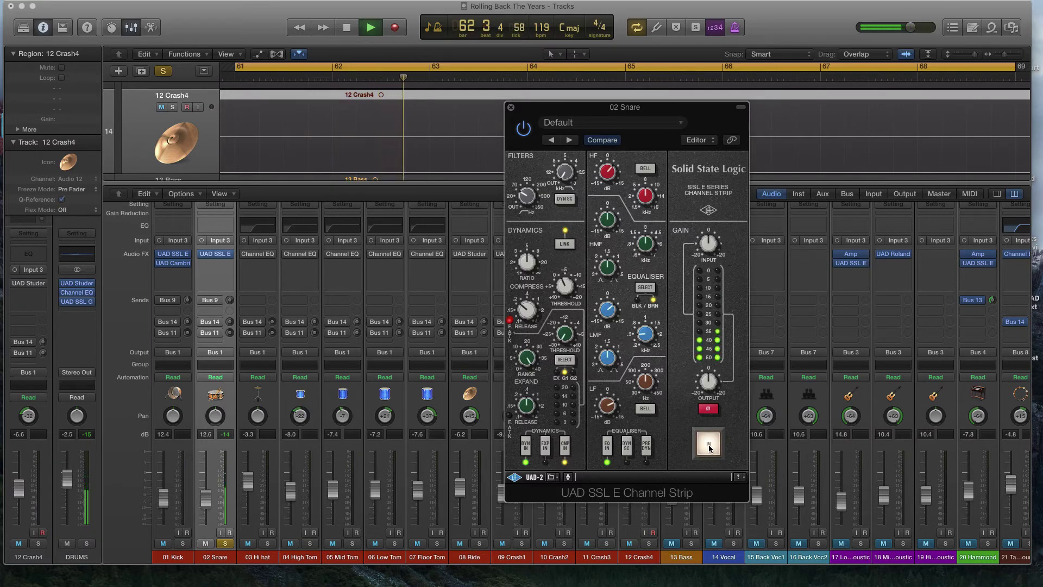
key(space)
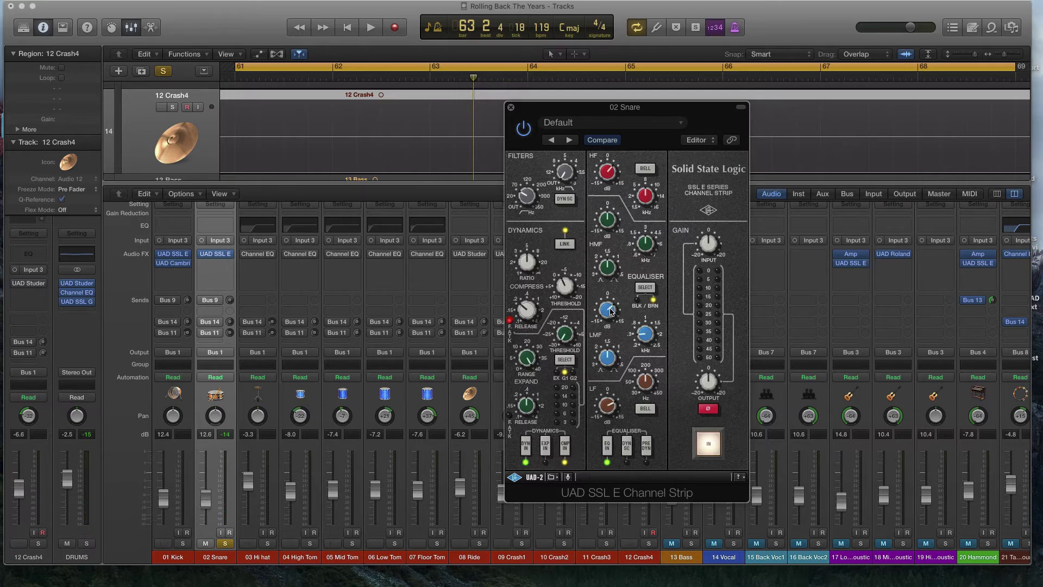
- Compare the snare with the channel strip out and in during playback, leave it engaged, then unsolo the snare and close the plug-in
key(space)
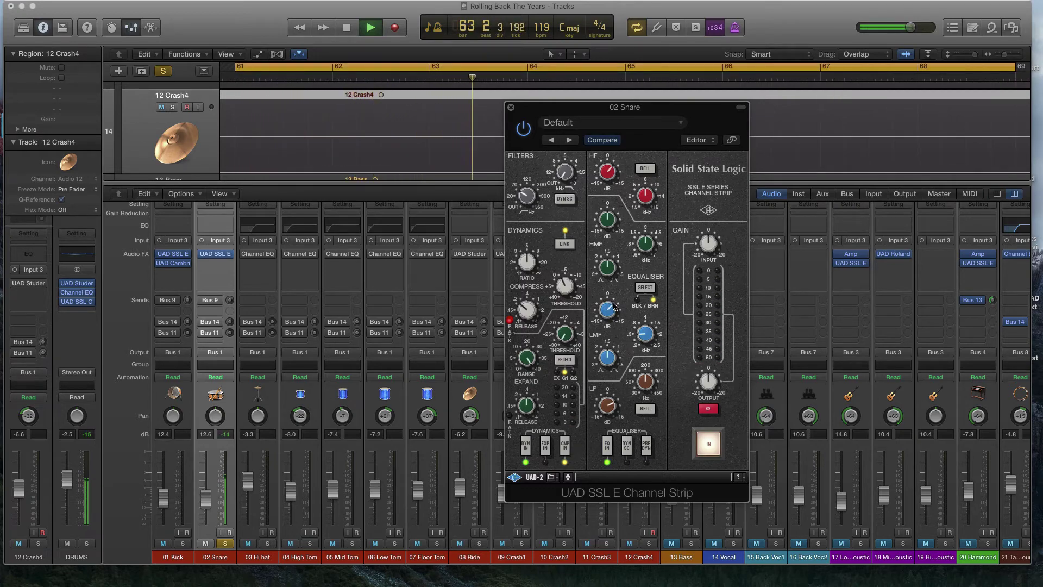
click(708, 444)
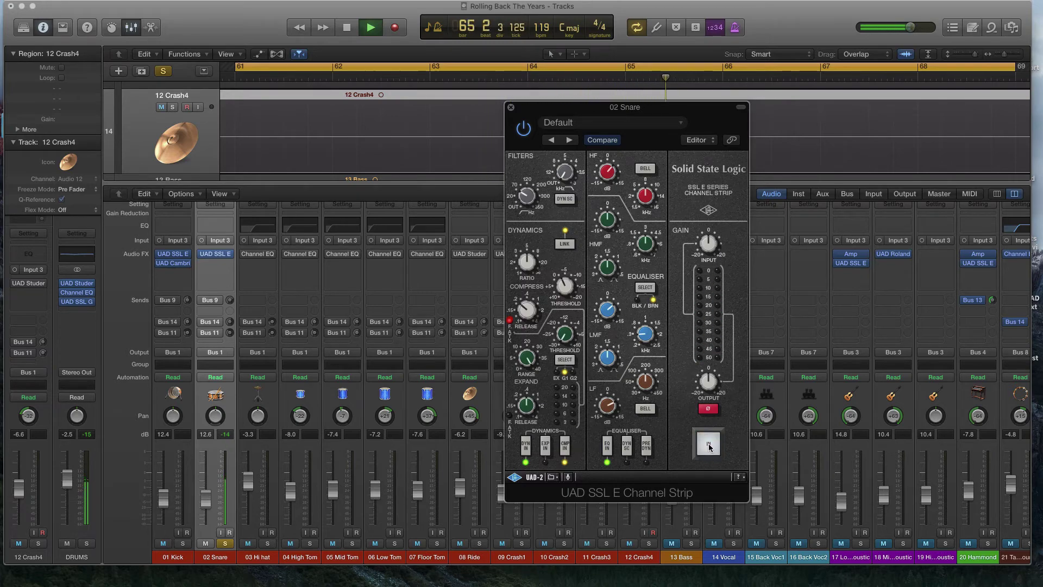
click(708, 444)
key(space)
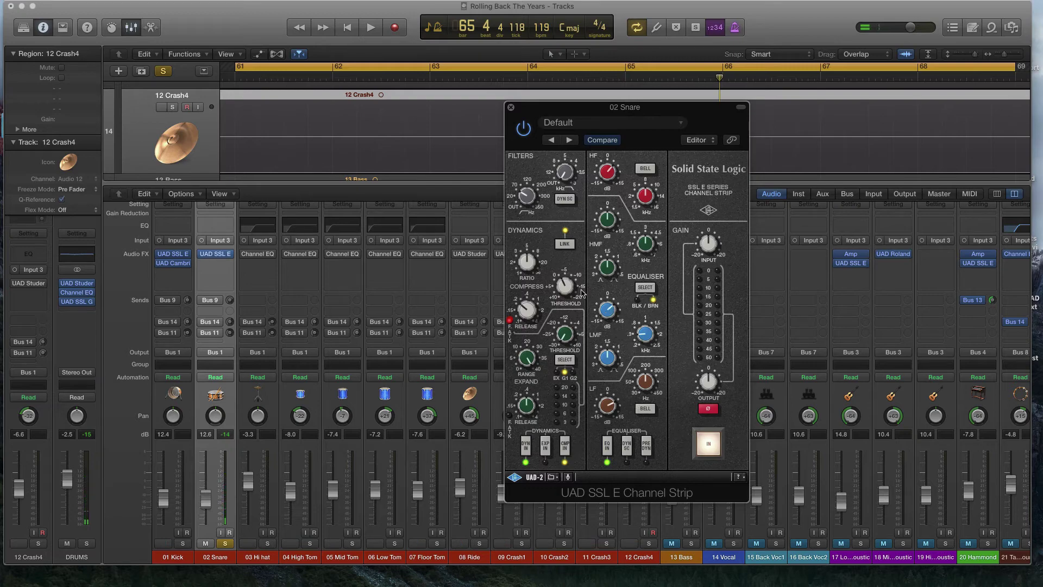
click(225, 543)
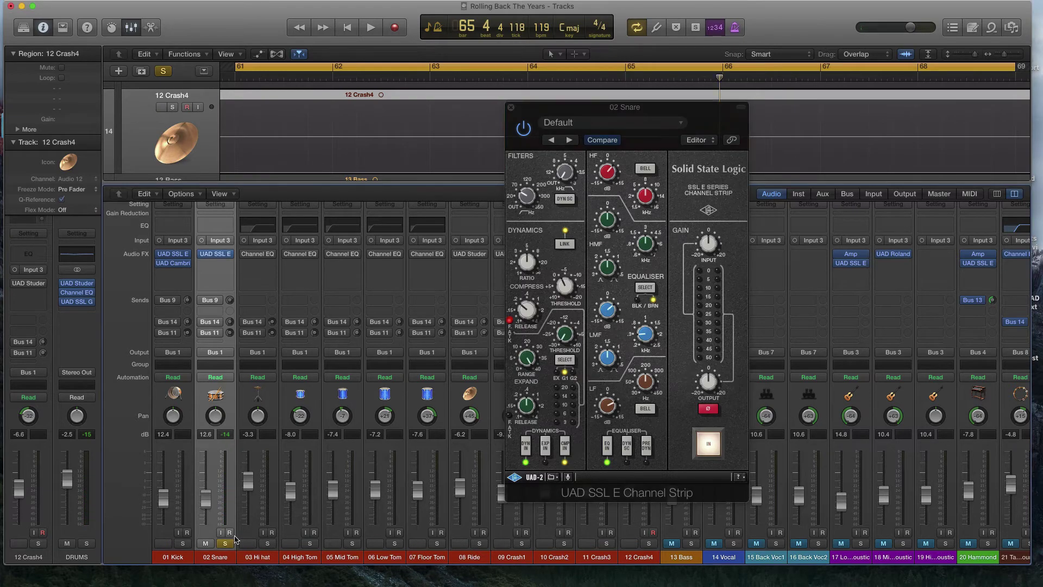
click(511, 108)
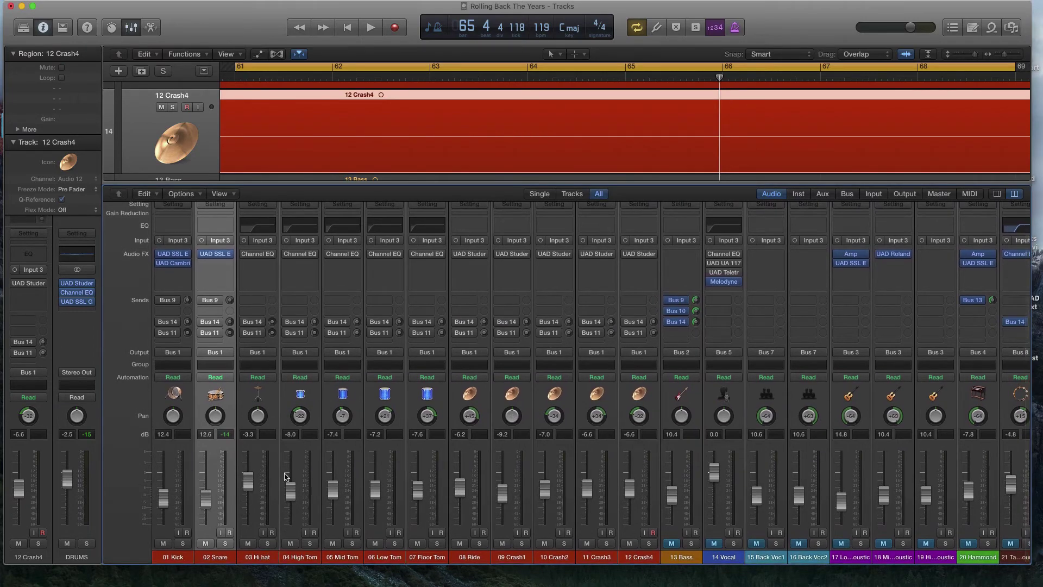
- Enable the Channel EQ on 03 Hi hat, closing its window, and on all four tom channels, 04 High Tom through 07 Floor Tom
click(259, 257)
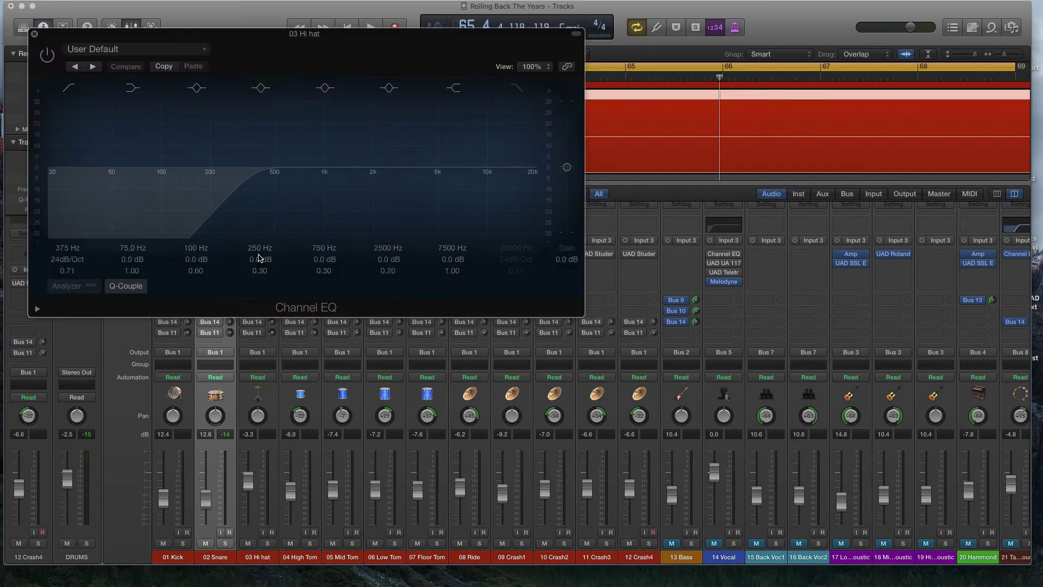
click(34, 33)
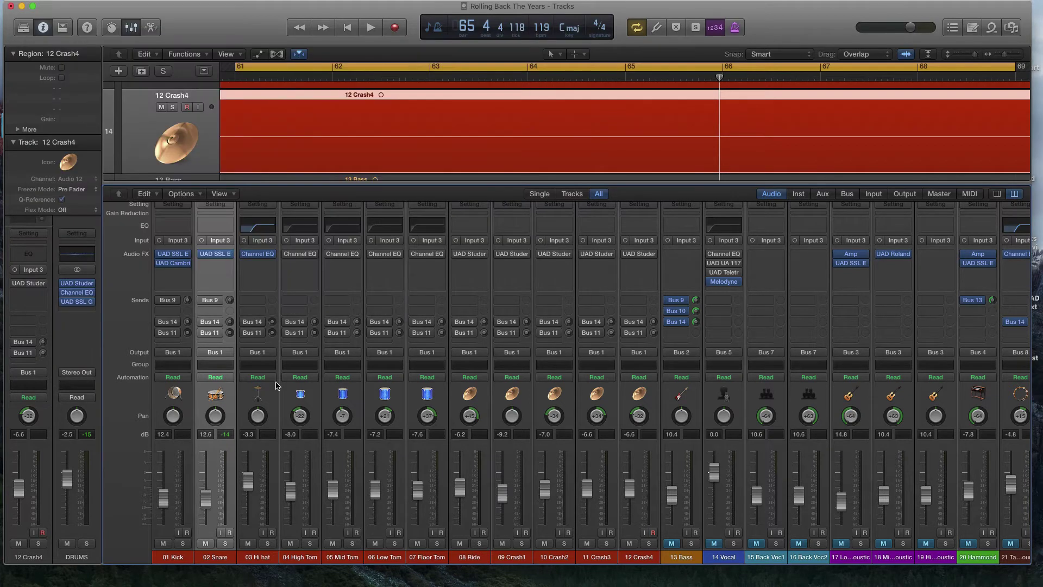
click(337, 559)
drag(308, 558, 432, 558)
click(288, 255)
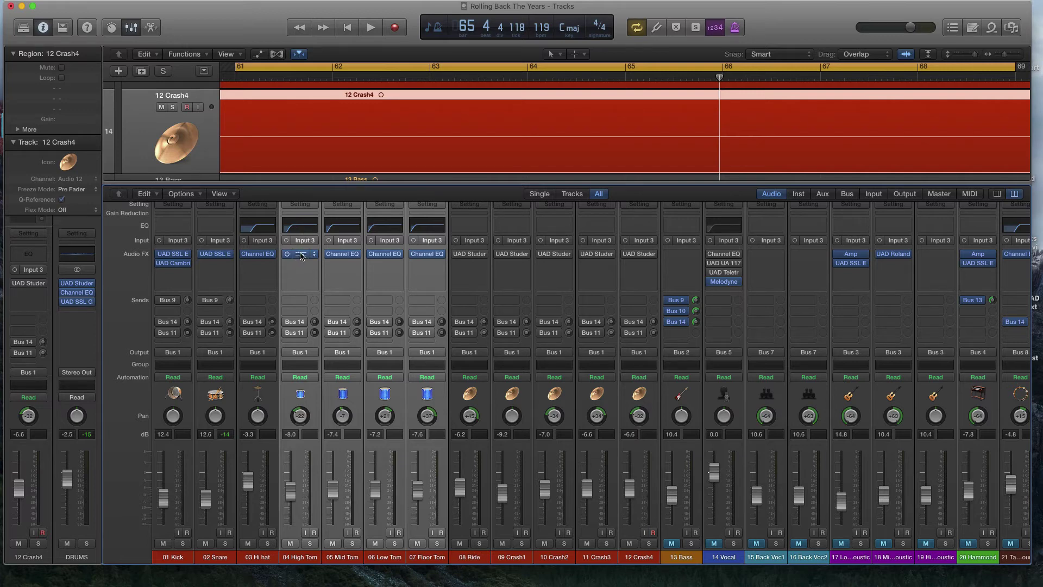
- Inspect the low-cut filter in the Channel EQ of 04 High Tom and 05 Mid Tom, closing each window
click(300, 255)
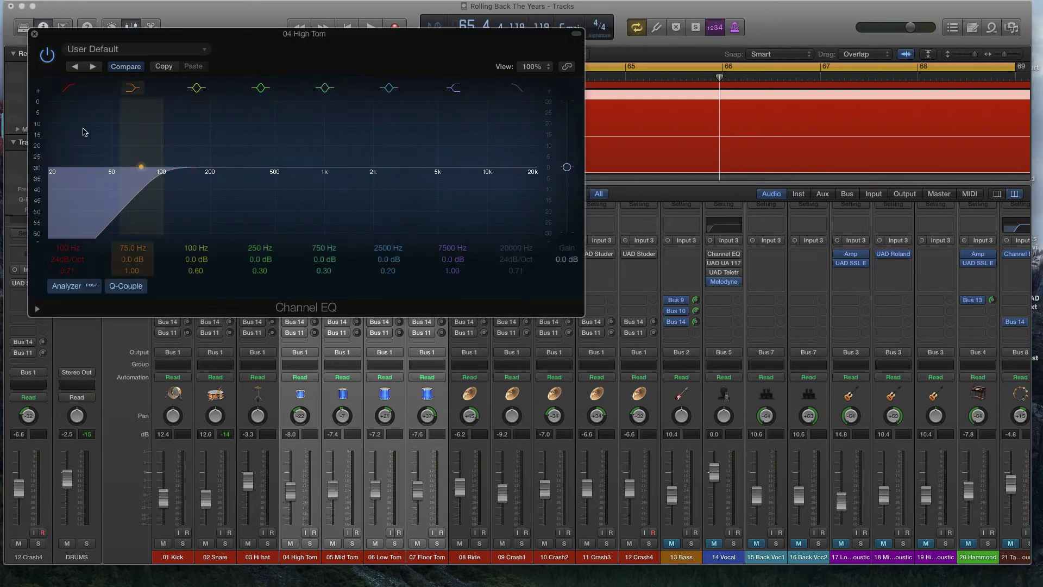
click(35, 35)
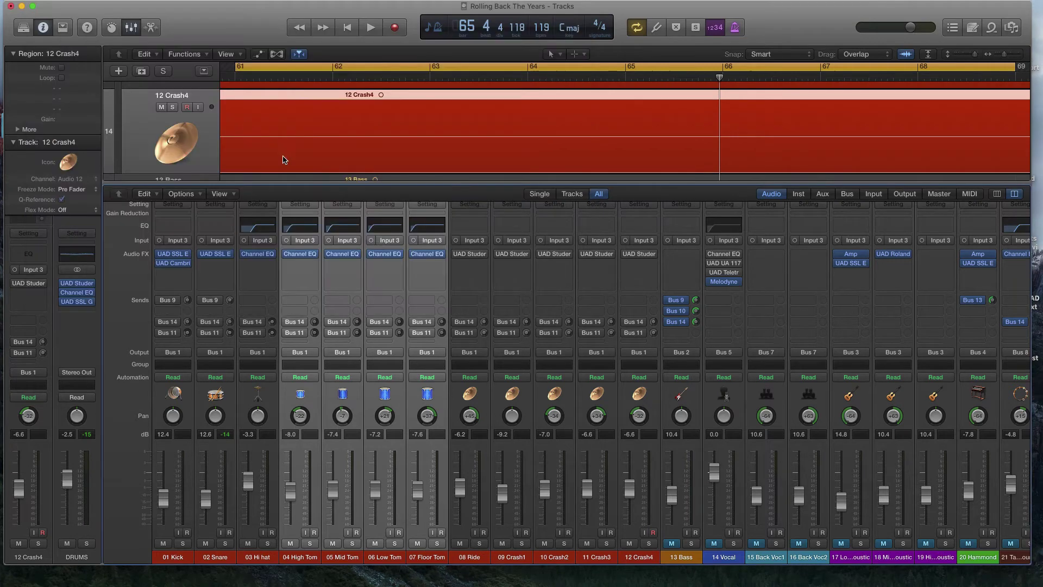
click(345, 255)
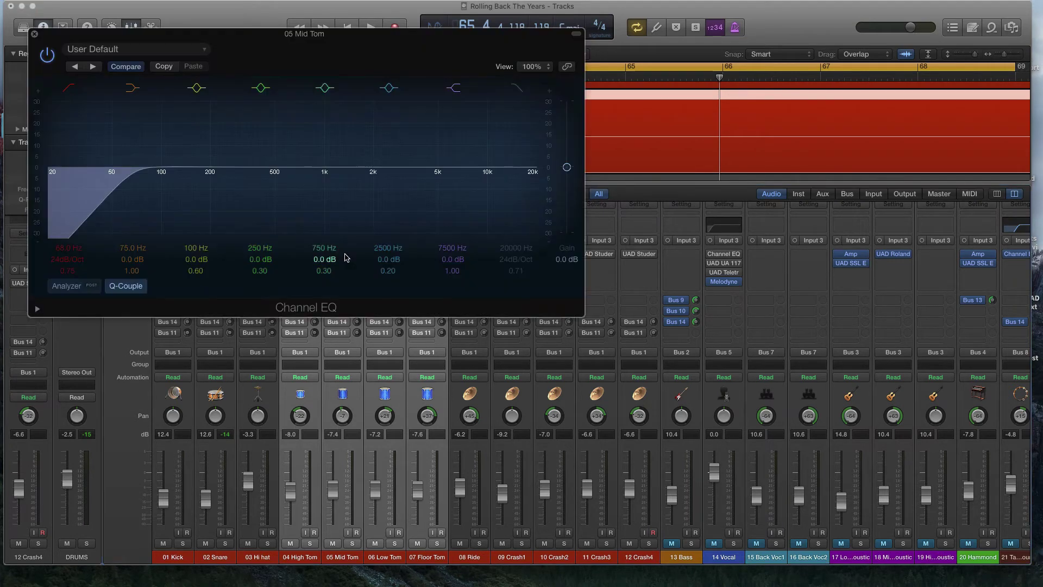
click(35, 34)
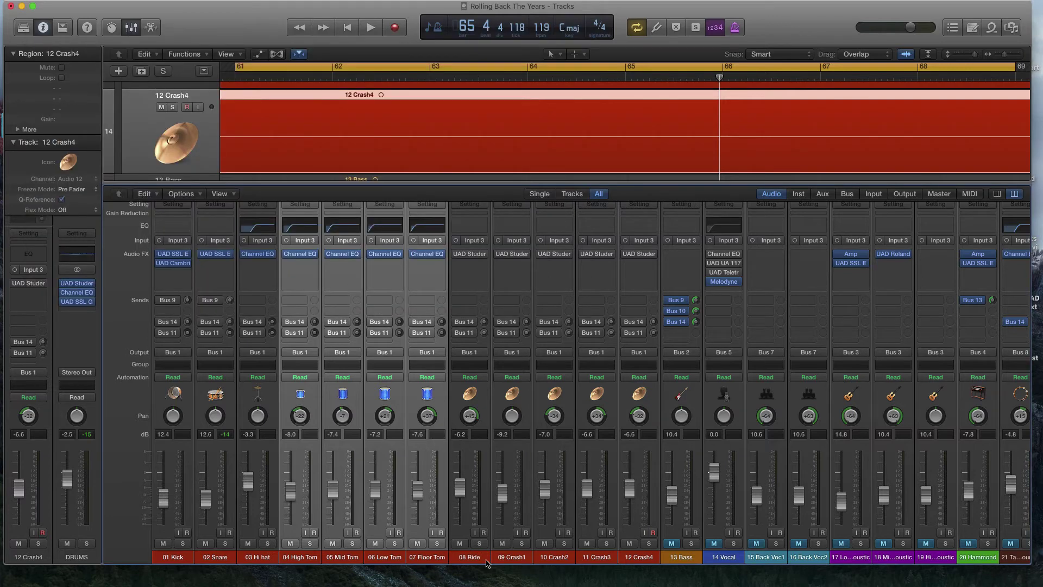
- Enable the UAD Studer on the cymbal channels, 08 Ride through 12 Crash4, and open its window on 08 Ride
drag(470, 558, 638, 564)
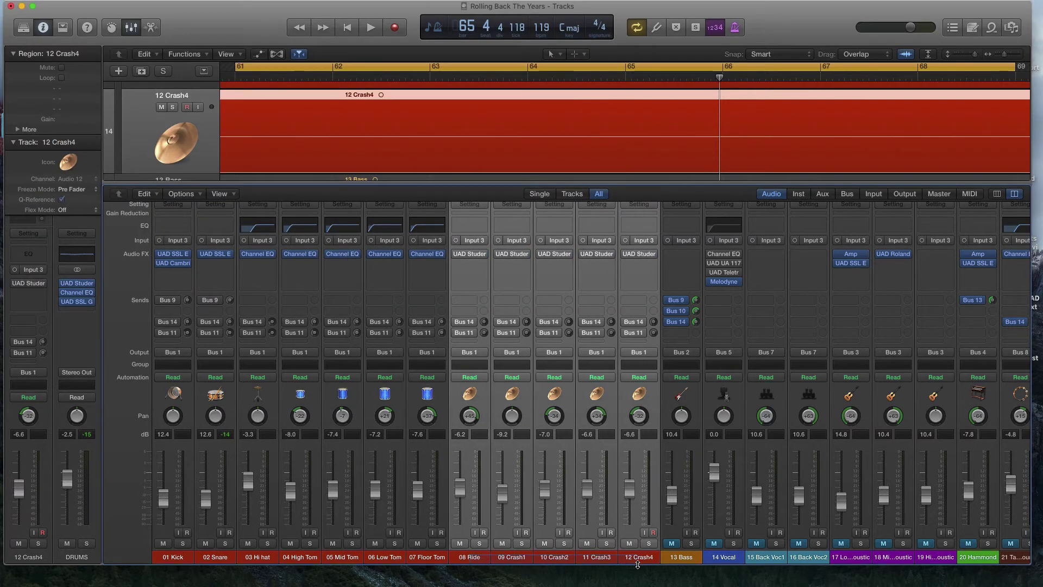
scroll(845, 112, right, 5)
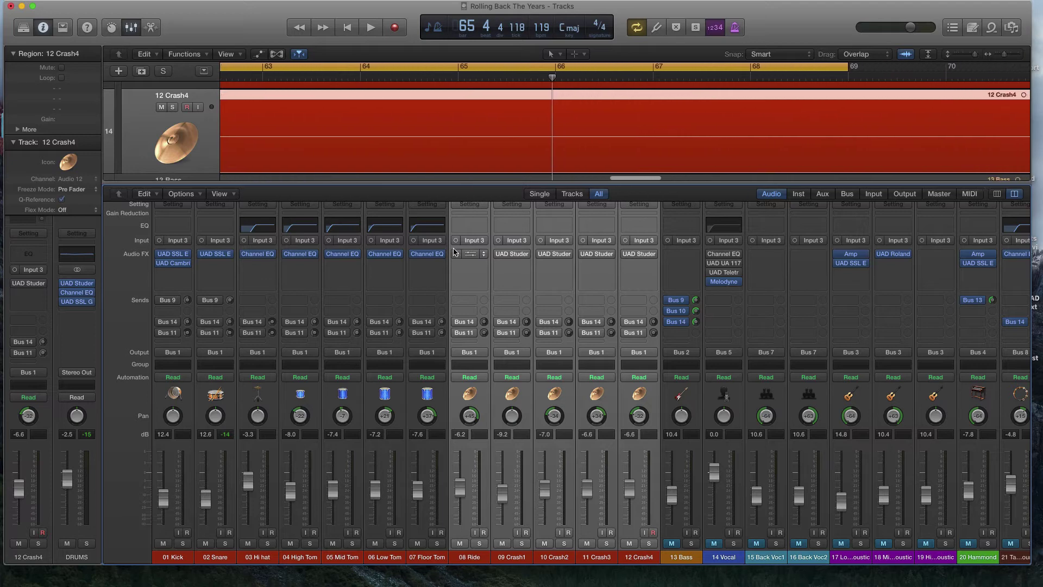
click(457, 254)
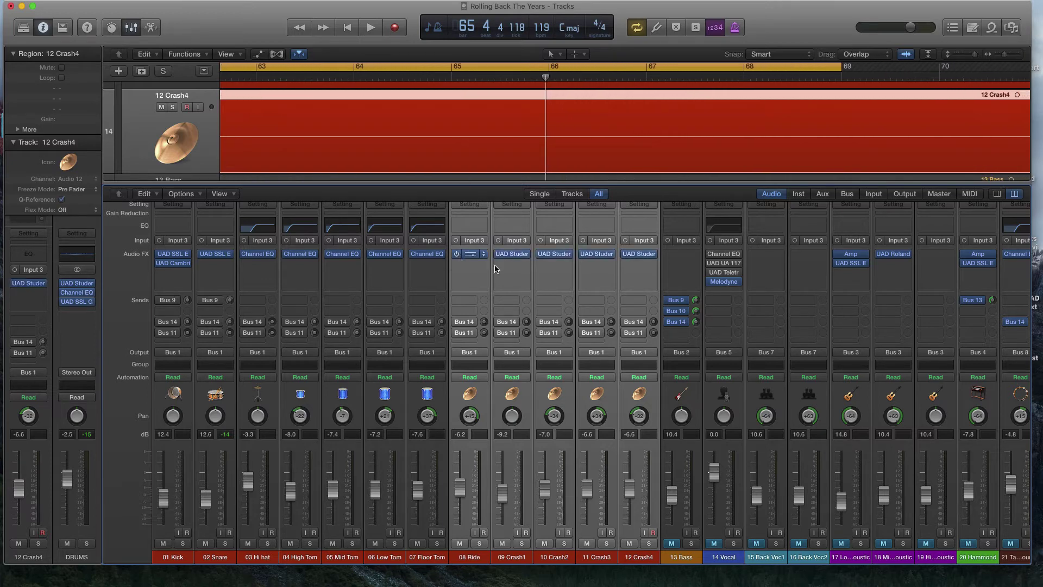
click(469, 253)
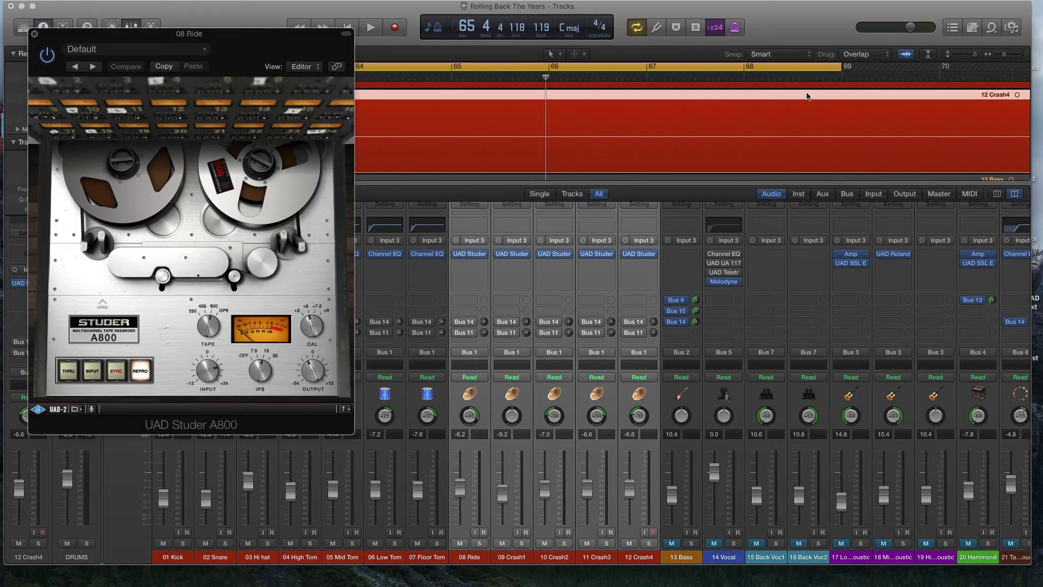
- Set the cycle range to run from bar 65 to bar 69 and bring the kick and snare tracks into view
click(658, 69)
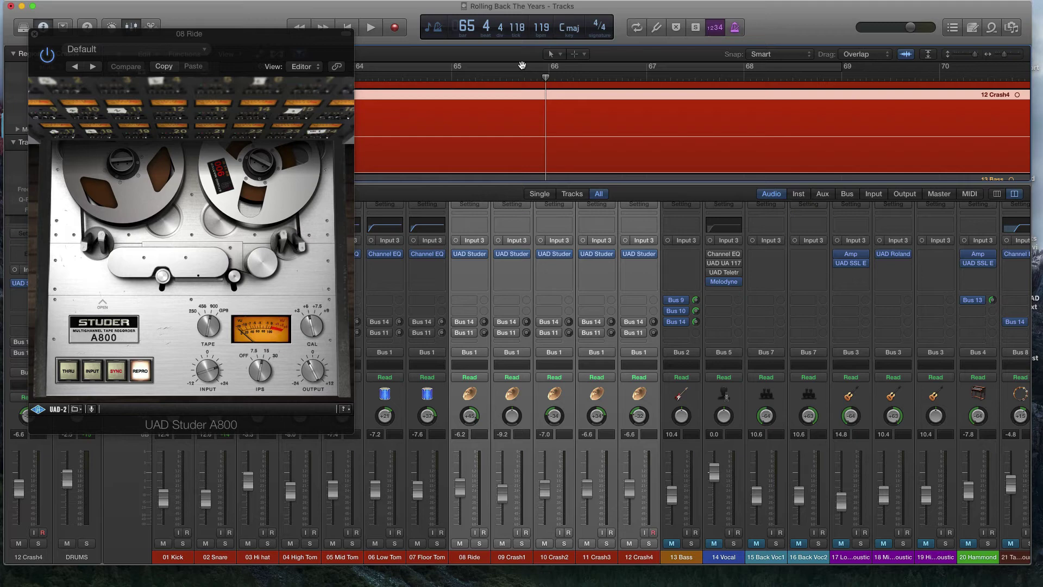
click(456, 67)
drag(456, 67, 844, 90)
scroll(904, 142, up, 2)
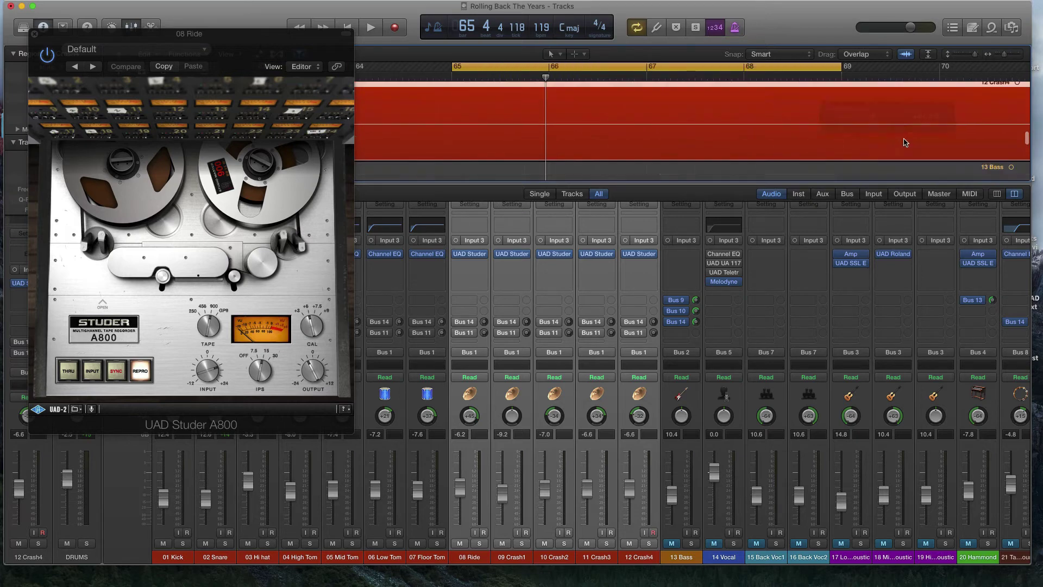
scroll(904, 142, up, 10)
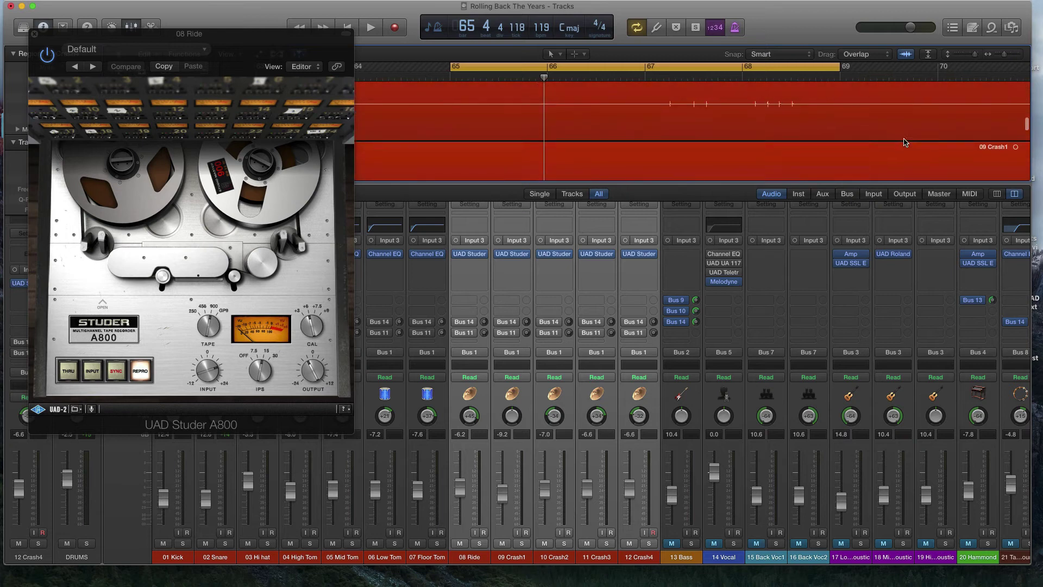
scroll(905, 142, up, 3)
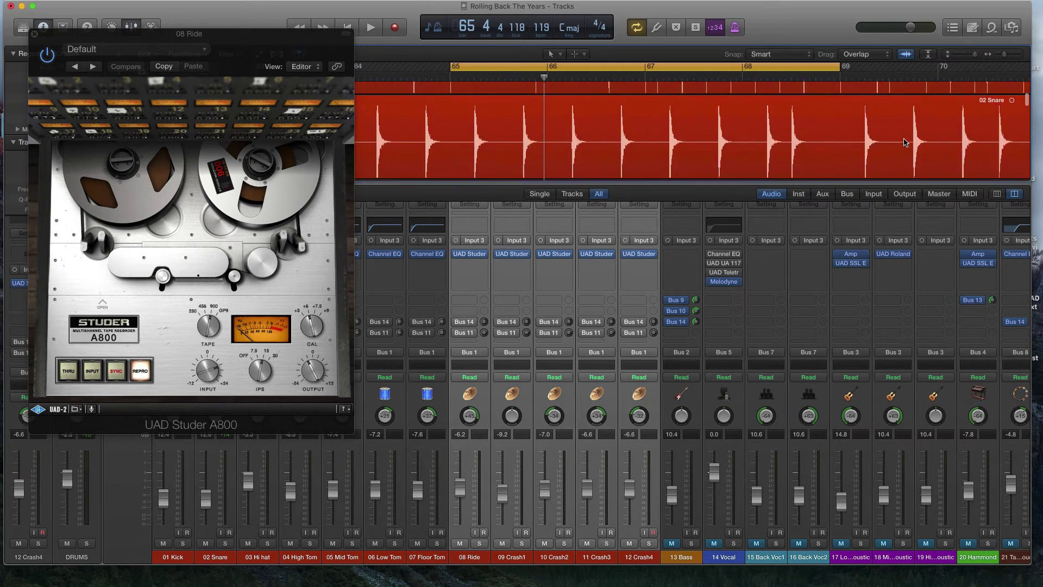
- Compare the cymbals with the UAD Studer bypassed and engaged during playback, leave it engaged, then stop and close the plug-in
key(space)
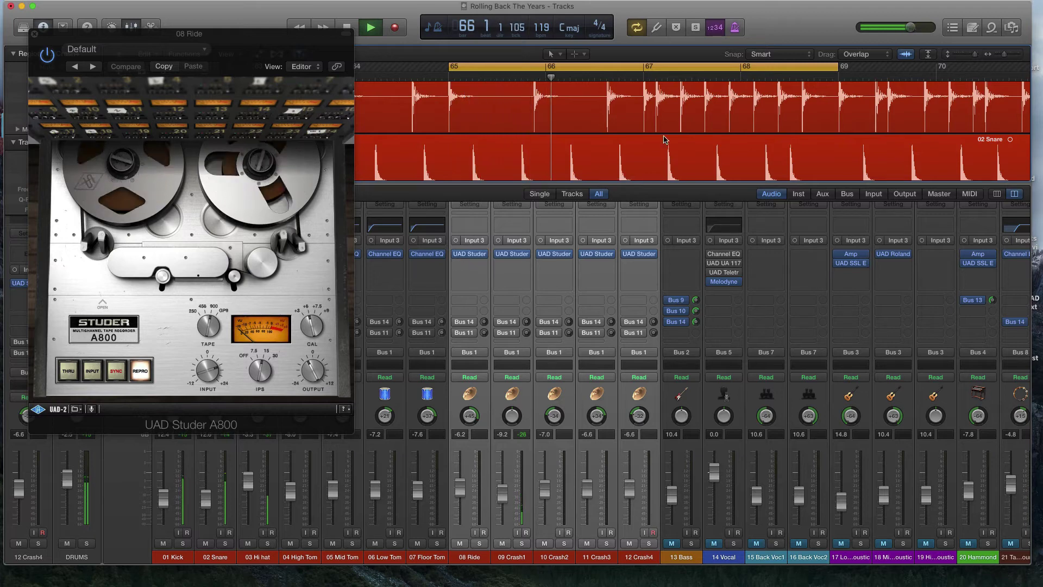
scroll(687, 109, right, 3)
mouse_move(456, 256)
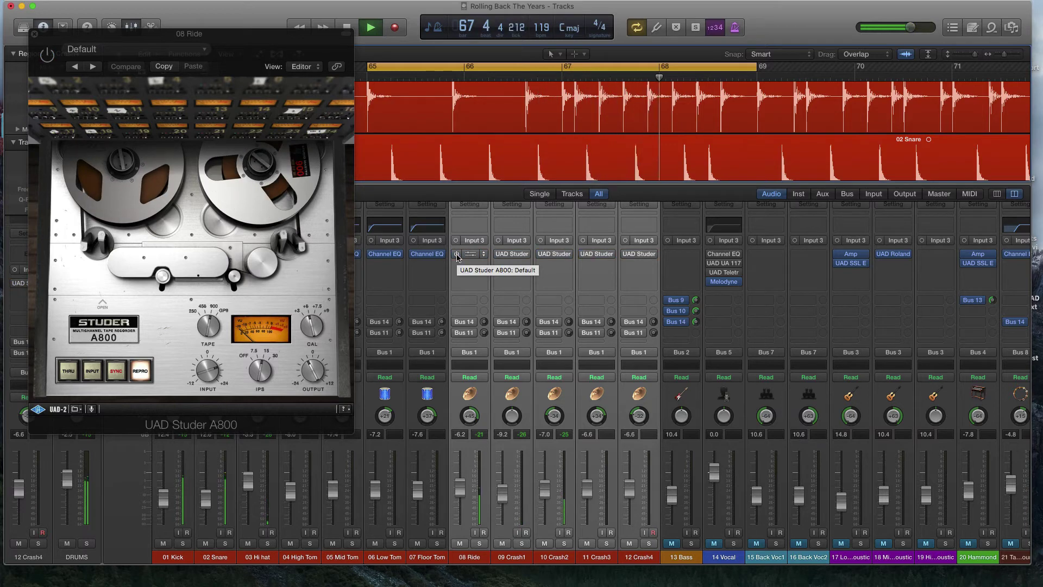
key(space)
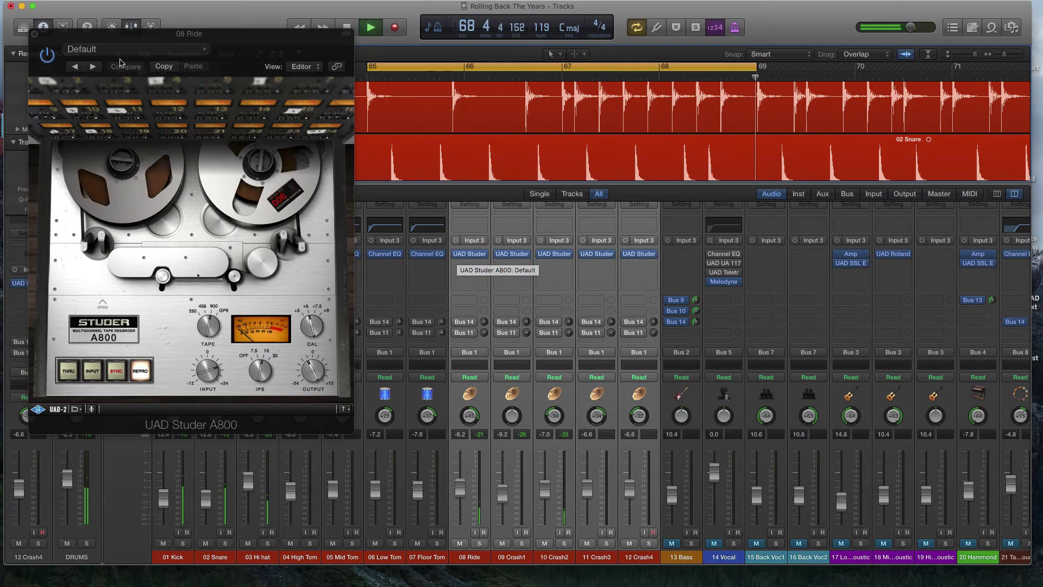
click(34, 35)
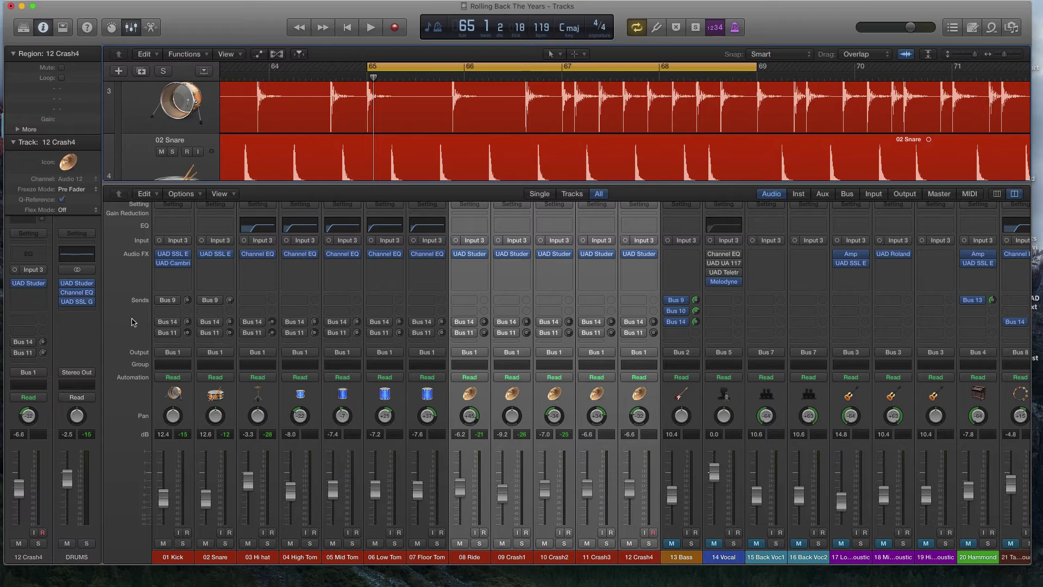
- Select the 01 Kick and 02 Snare channels and enable their Bus 9 sends
click(184, 558)
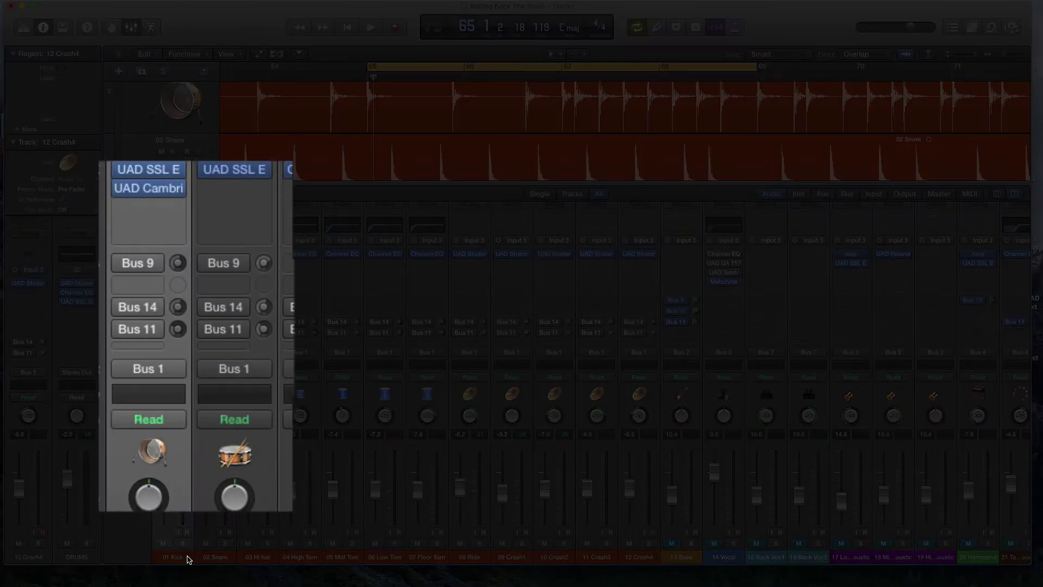
shift+click(211, 557)
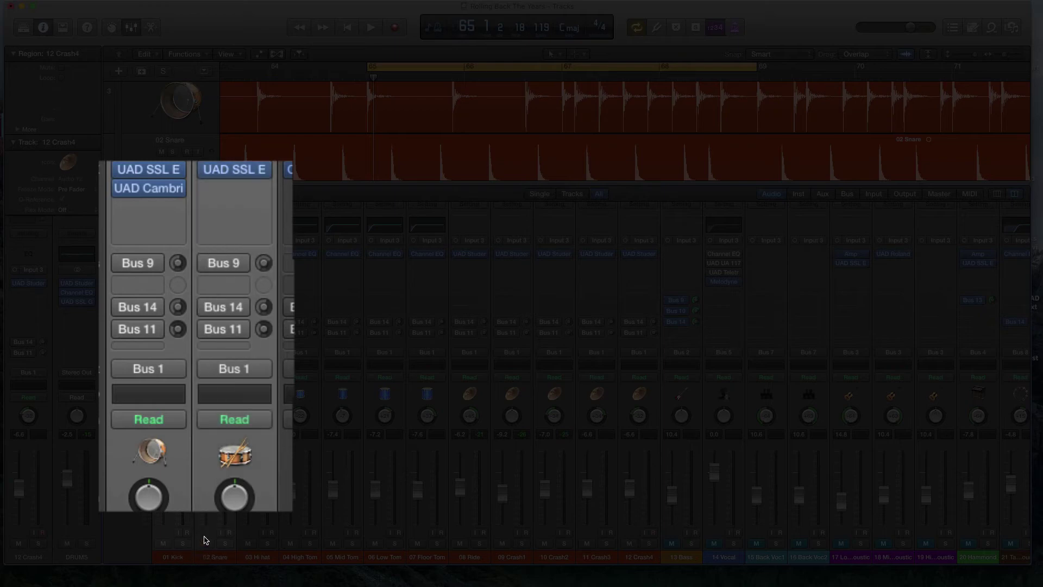
click(121, 262)
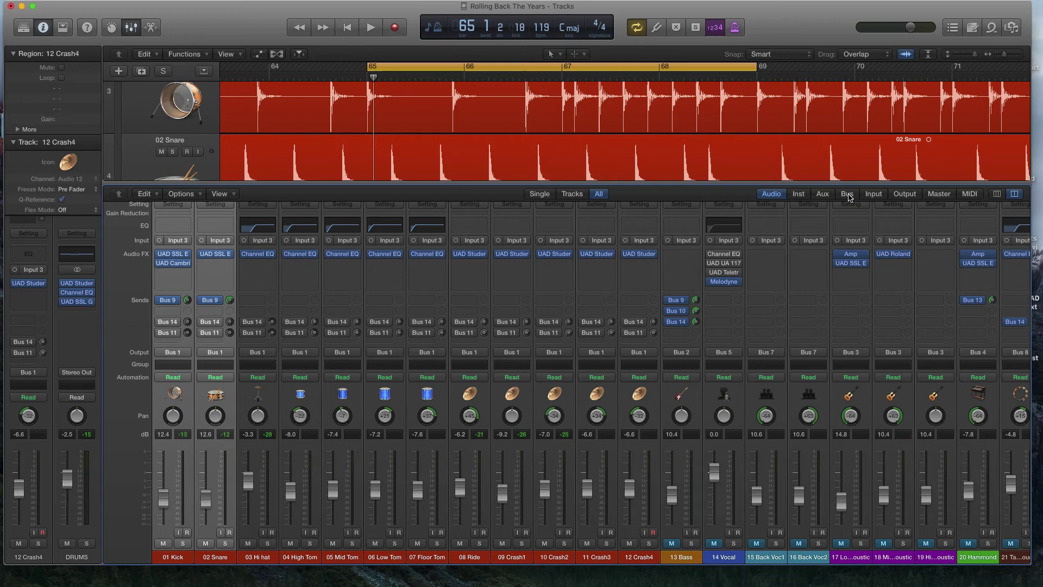
- Pull the DRUM SLAM bus fader all the way down, then open its UAD dbx 160 and move the window clear of the faders
click(848, 194)
click(773, 194)
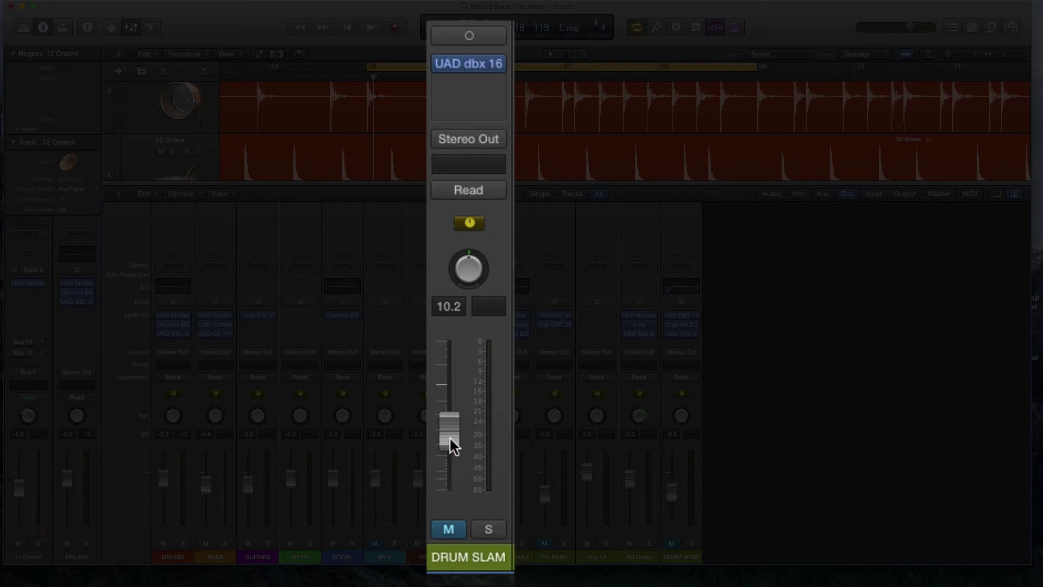
drag(449, 432, 449, 492)
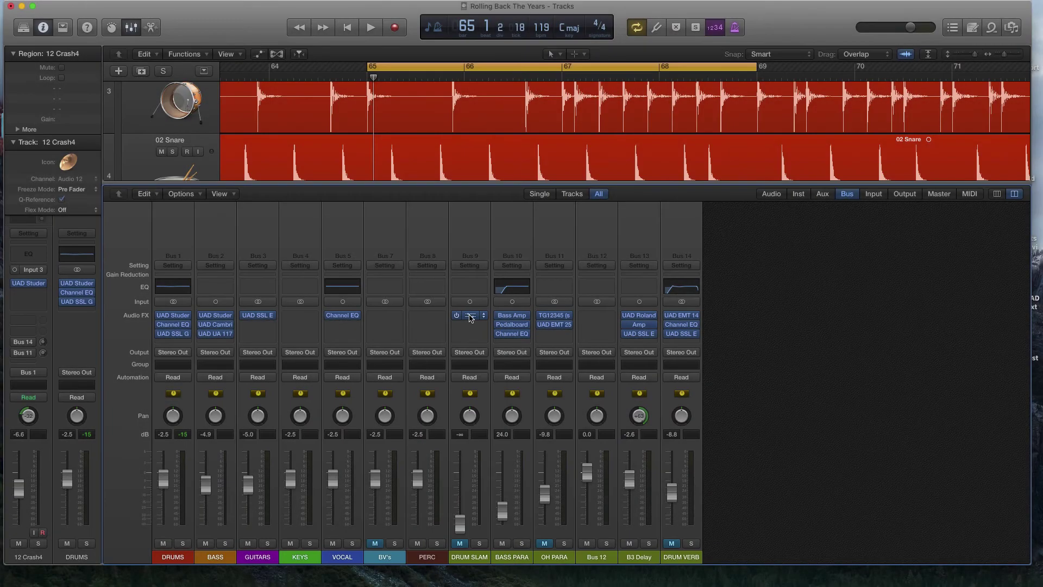
click(471, 318)
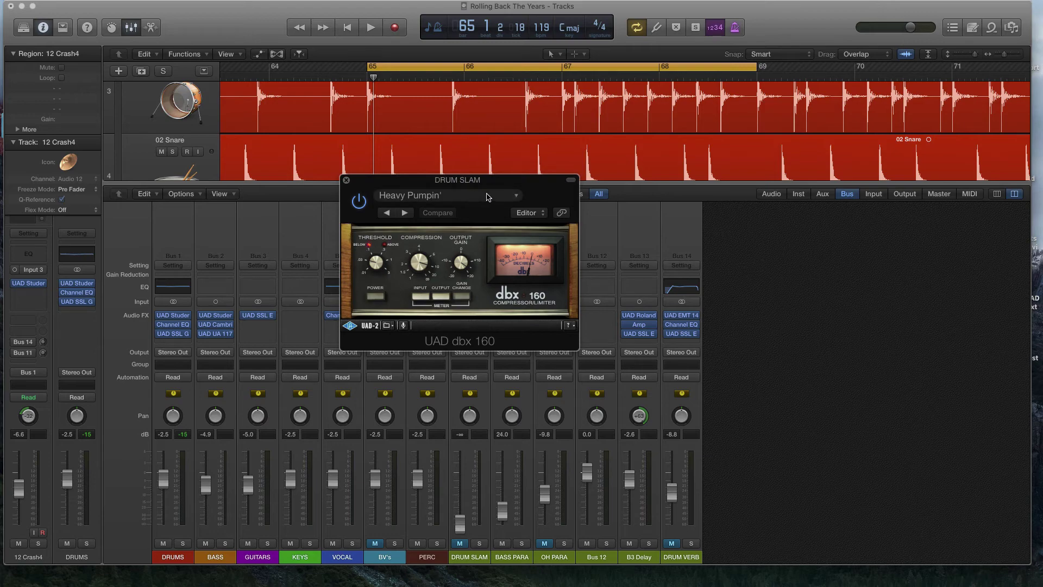
drag(475, 181, 760, 159)
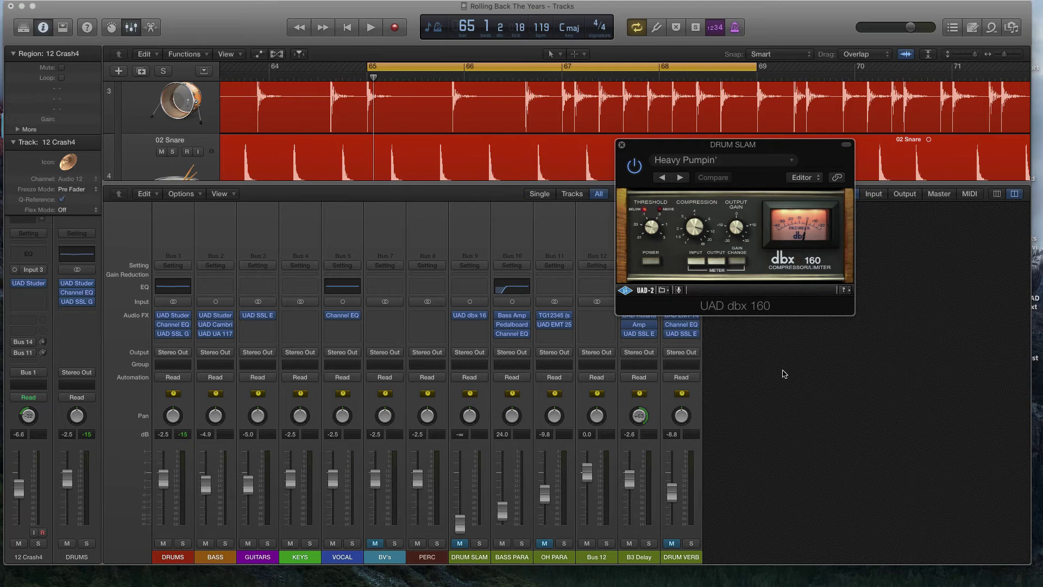
- During playback, raise the DRUM SLAM fader to the 10.2 reading and compare the bus muted and unmuted, leaving it unmuted
key(space)
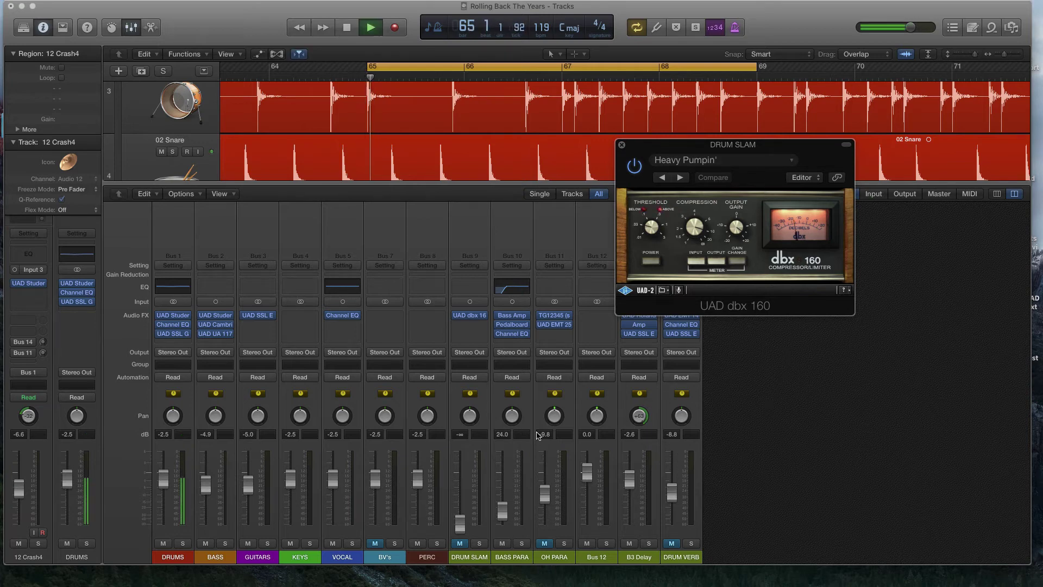
drag(460, 524, 460, 495)
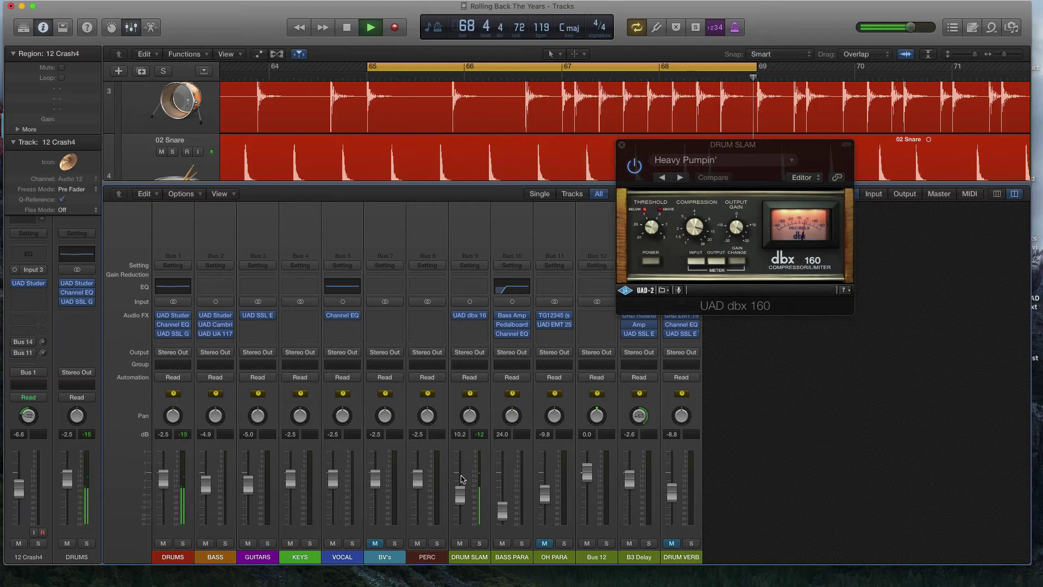
click(460, 544)
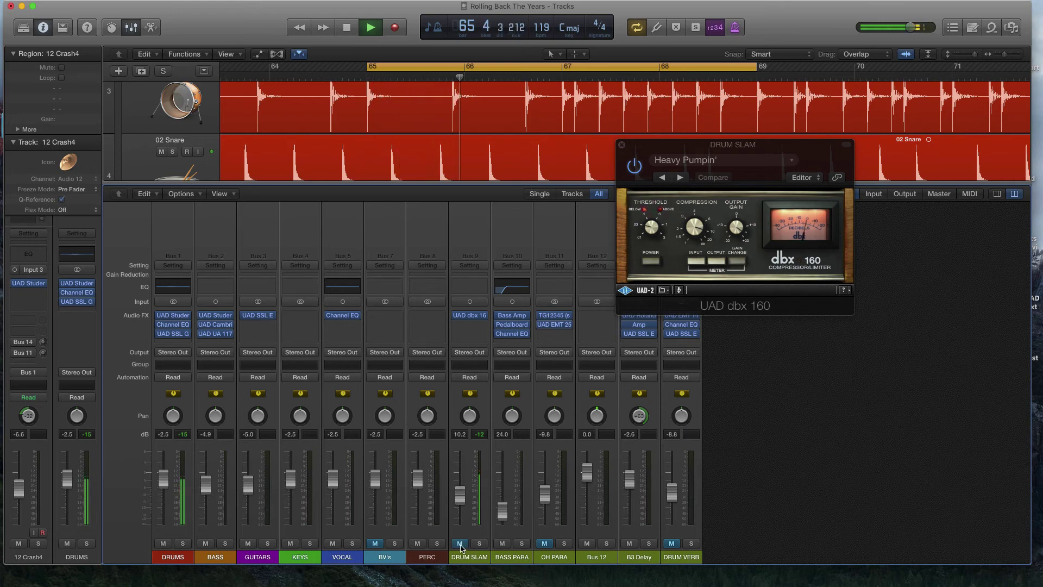
click(460, 543)
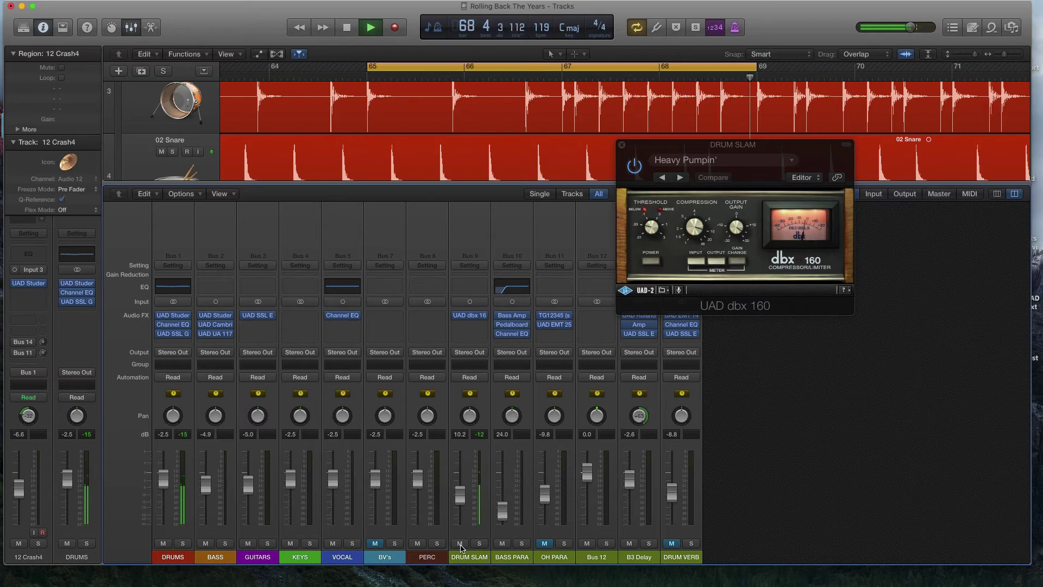
click(460, 543)
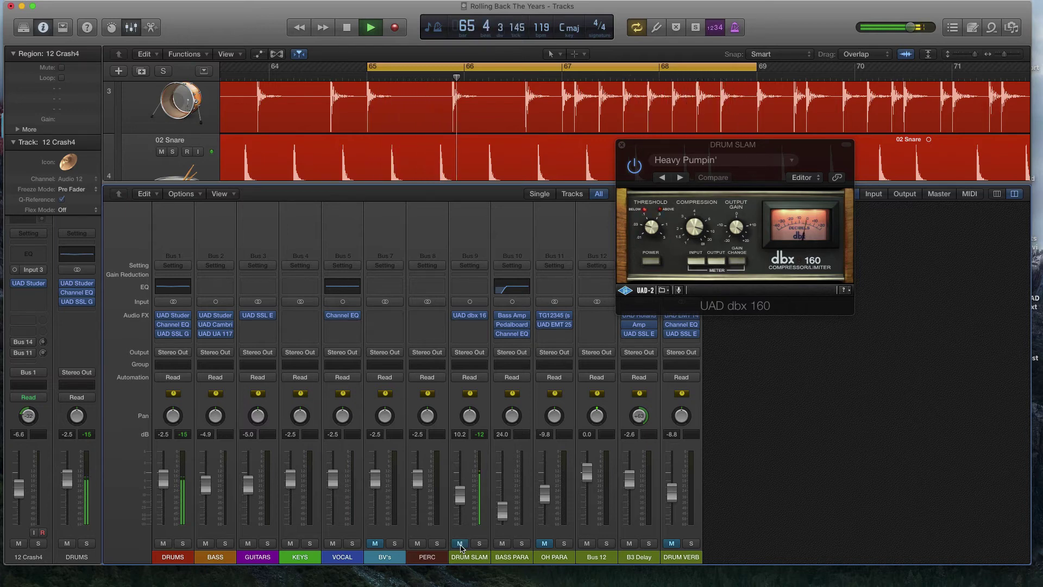
click(460, 543)
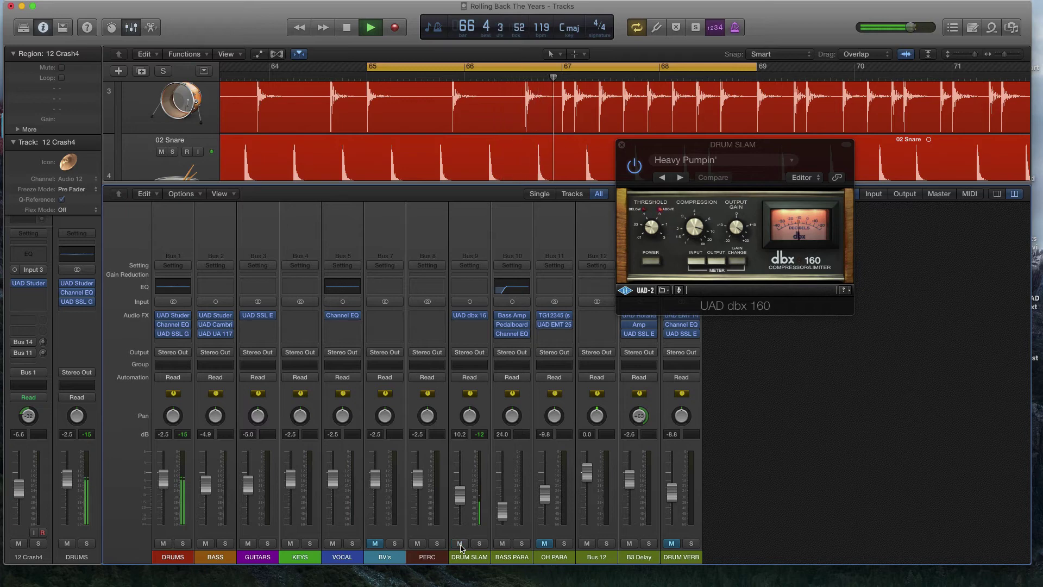
key(space)
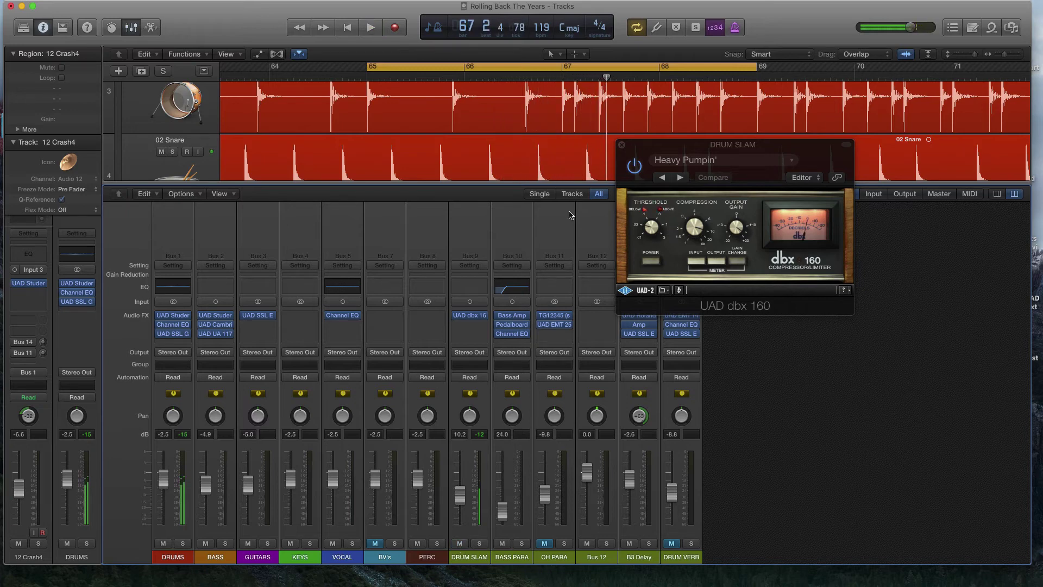
- Extend the cycle range to start at bar 61, audition the drums with DRUM SLAM, and close the dbx 160 window
drag(366, 67, 395, 87)
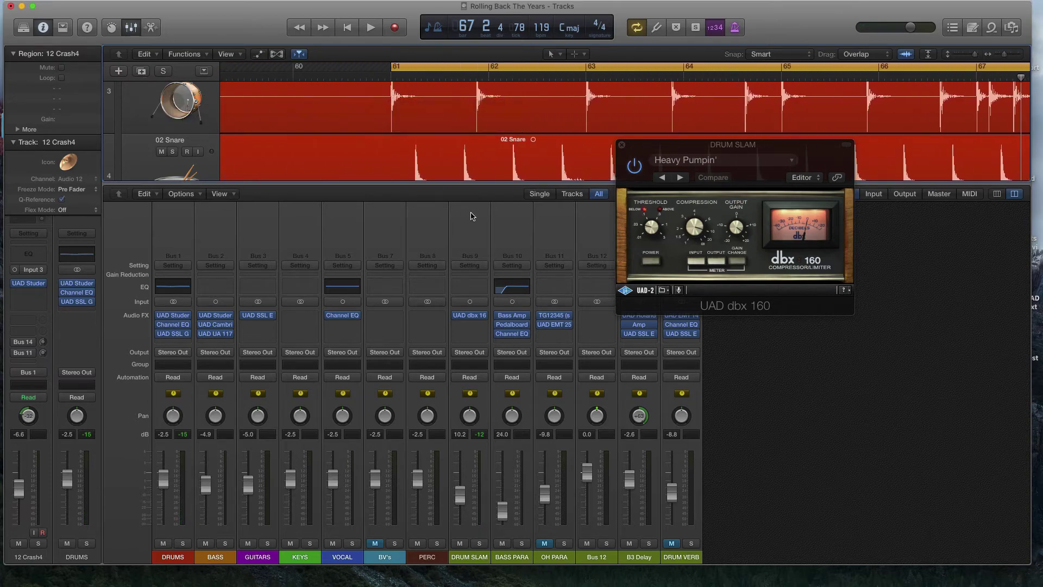
key(space)
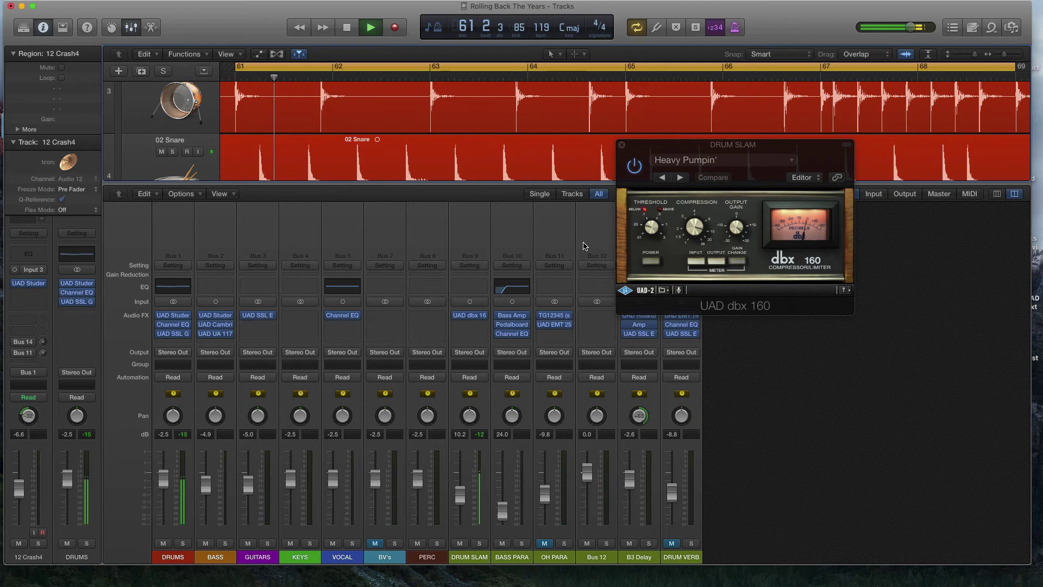
key(space)
click(622, 147)
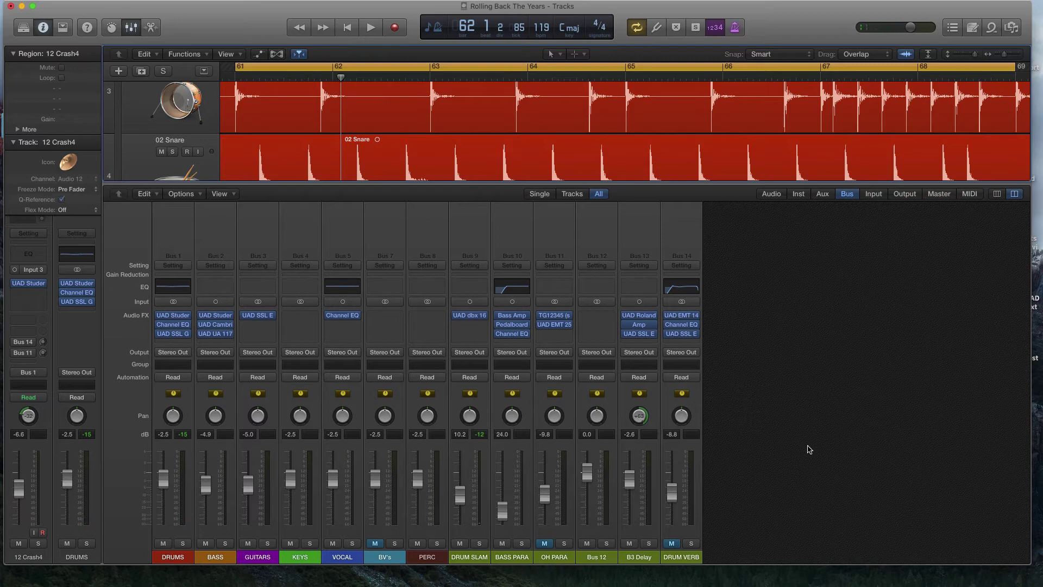
click(771, 194)
click(847, 194)
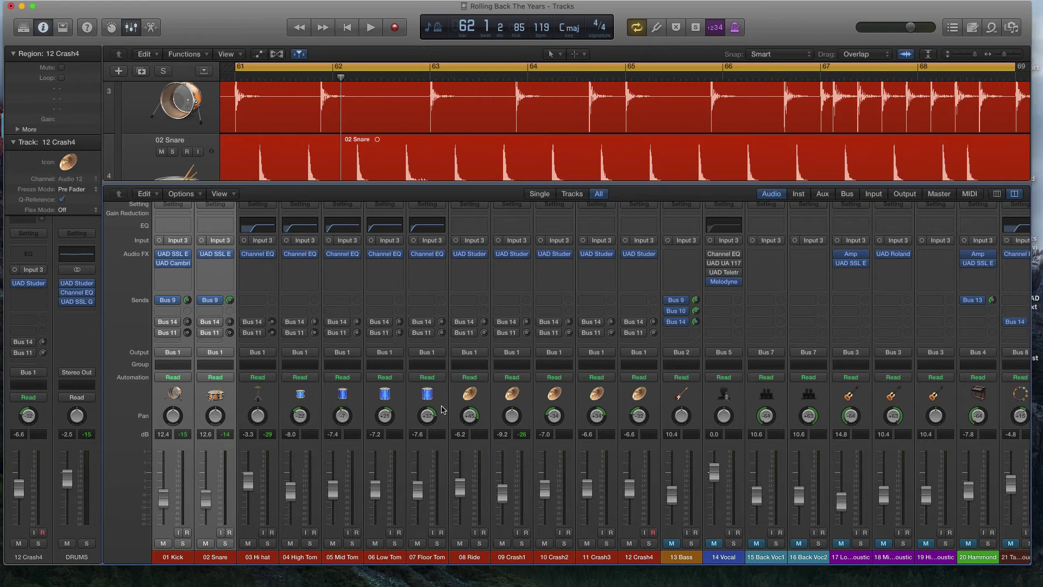
click(848, 194)
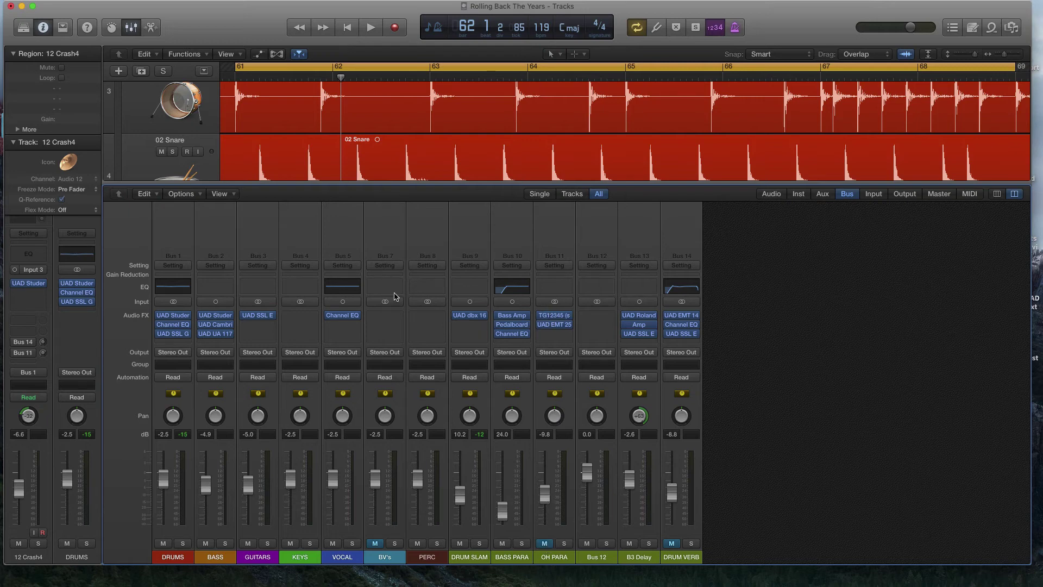
- Select all drum channels from 01 Kick through 12 Crash4 in the audio channel view and enable their Bus 11 sends
click(772, 194)
click(847, 194)
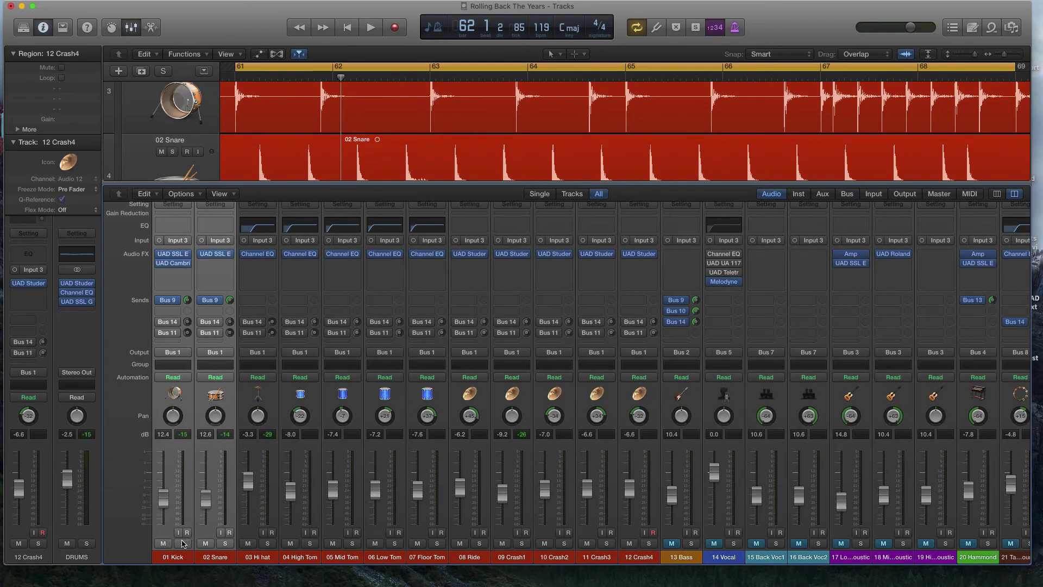
drag(178, 558, 627, 570)
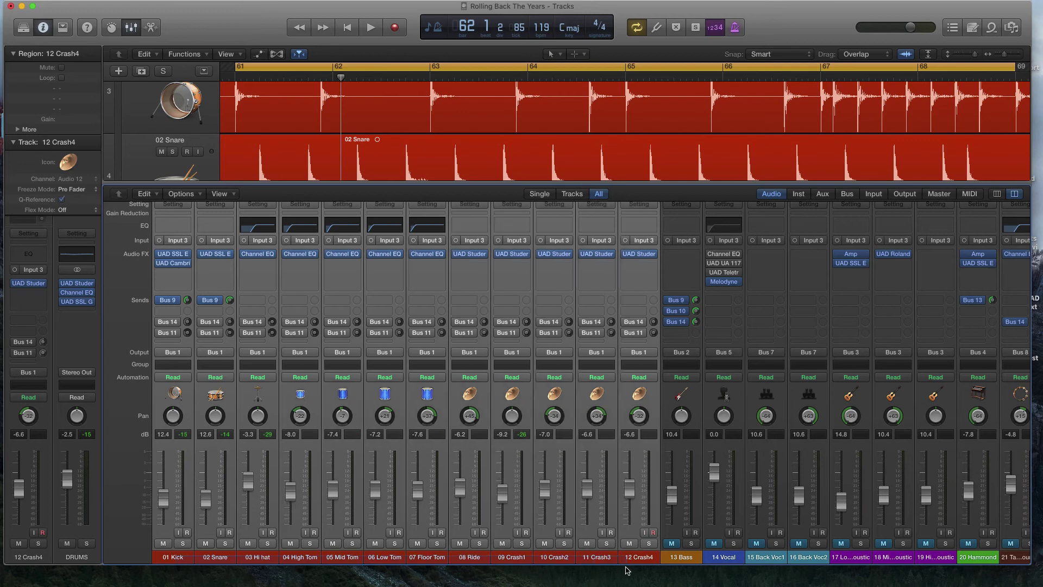
click(157, 322)
click(161, 334)
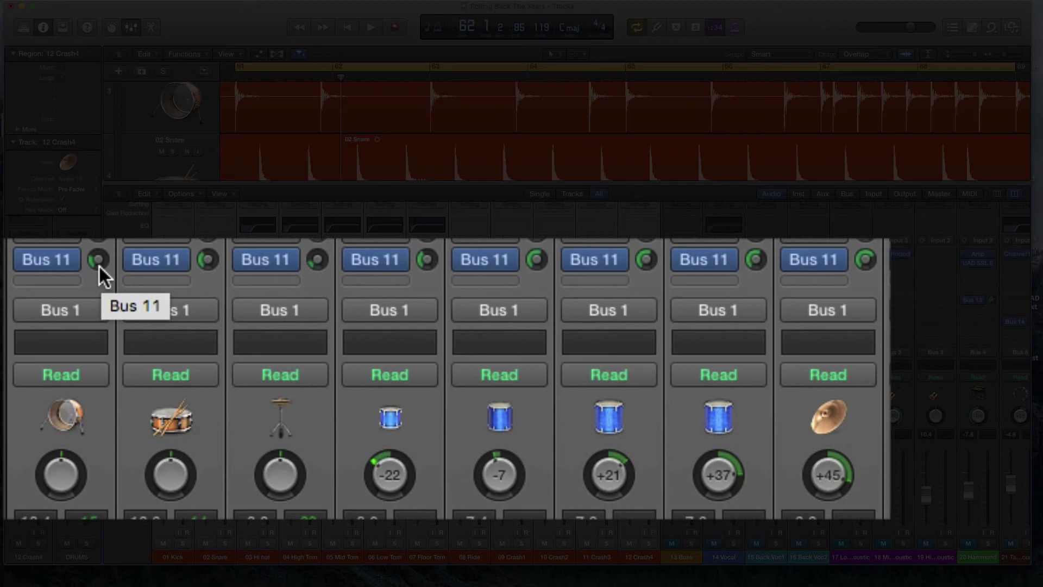
mouse_move(47, 263)
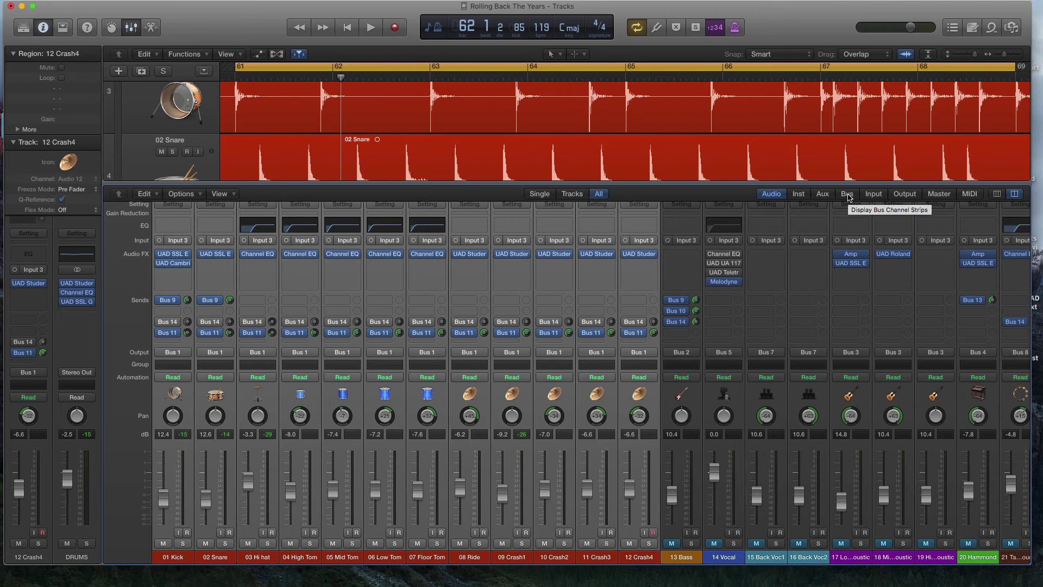
- Show only the bus channels and inspect the TG12345 and UAD EMT 250 plug-ins on the OH PARA bus, closing both windows
click(847, 193)
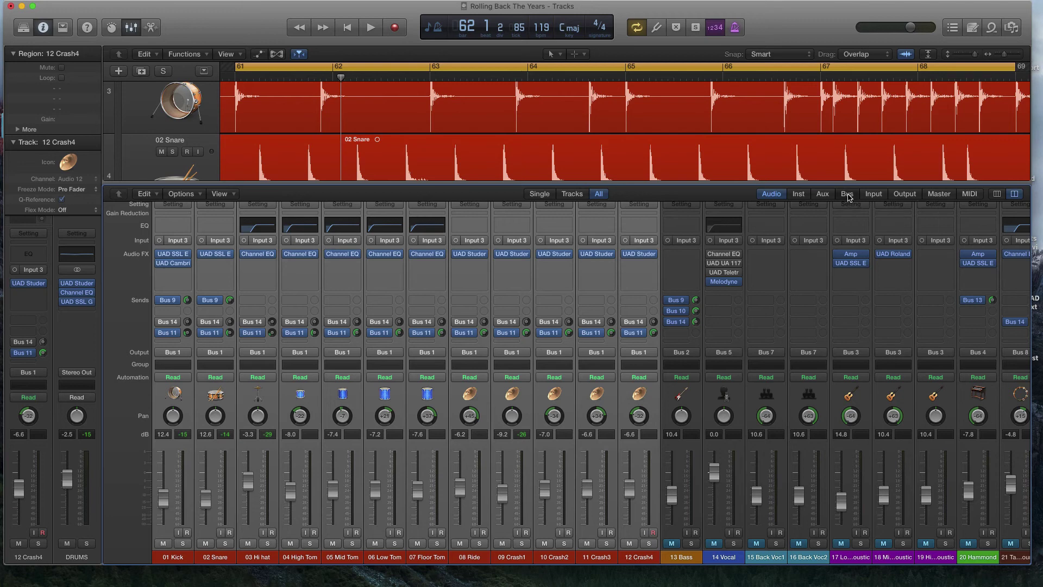
click(774, 194)
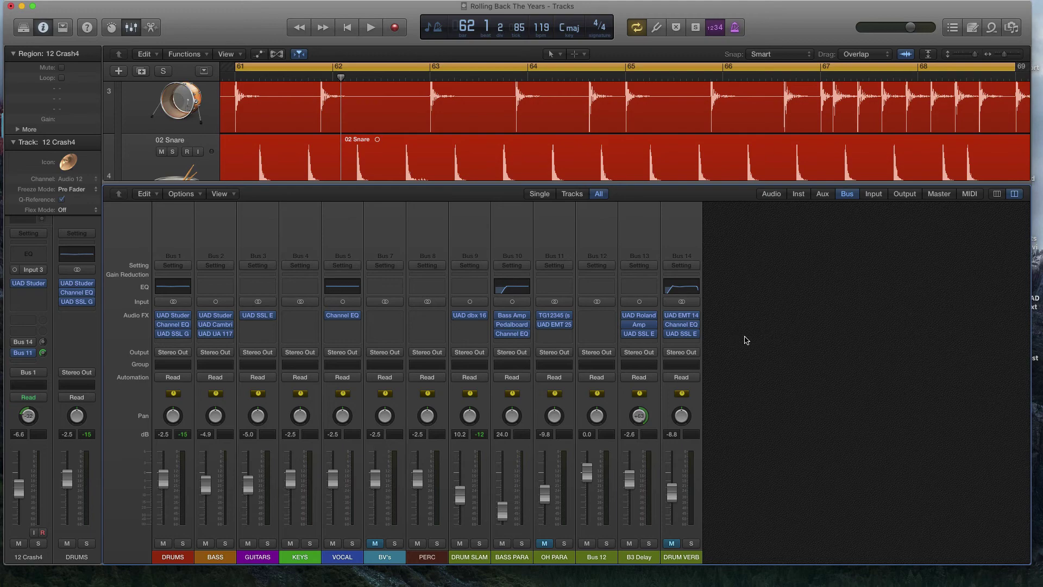
click(555, 319)
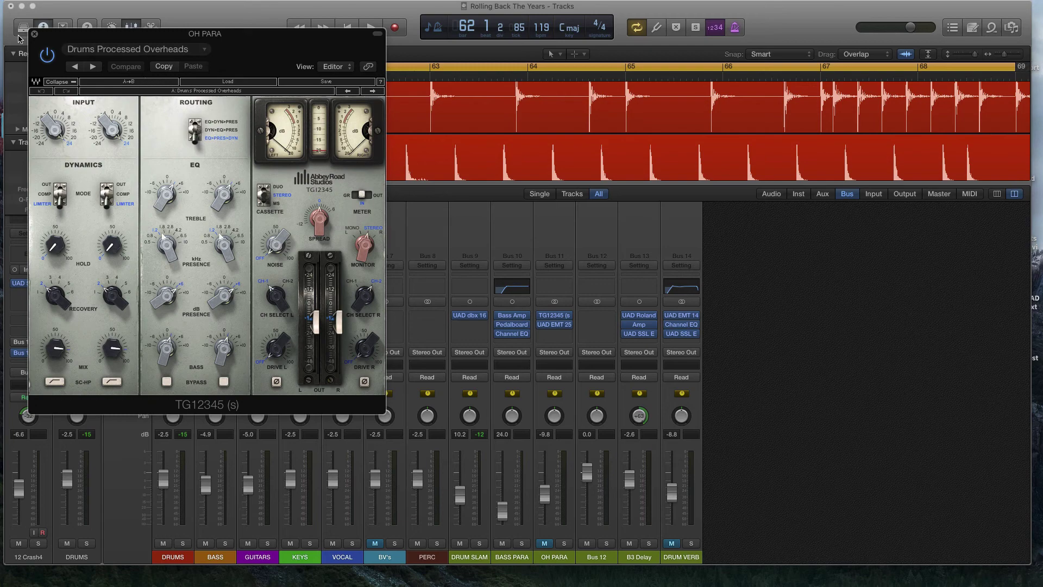
click(35, 36)
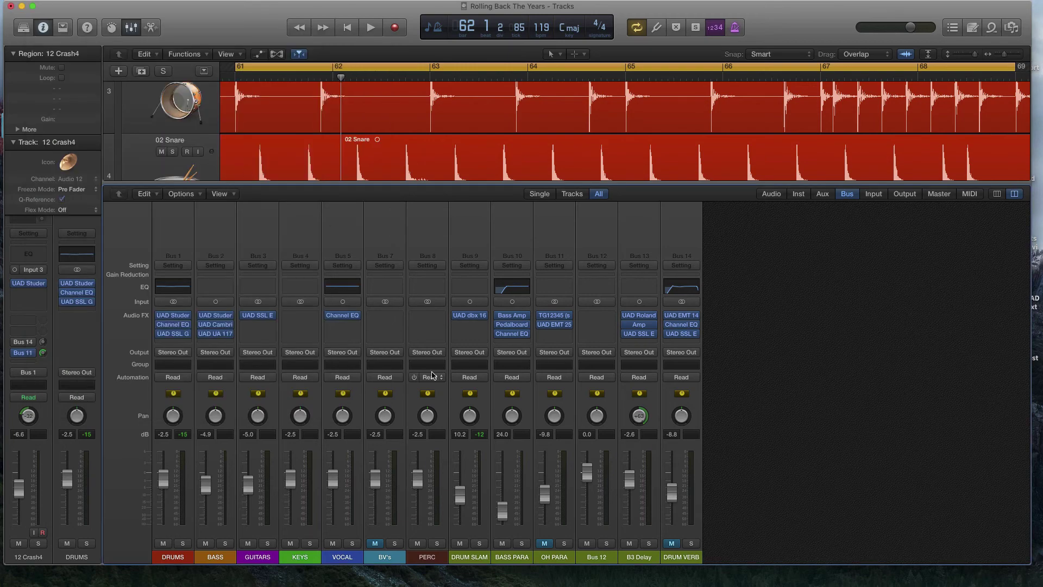
mouse_move(557, 329)
click(555, 316)
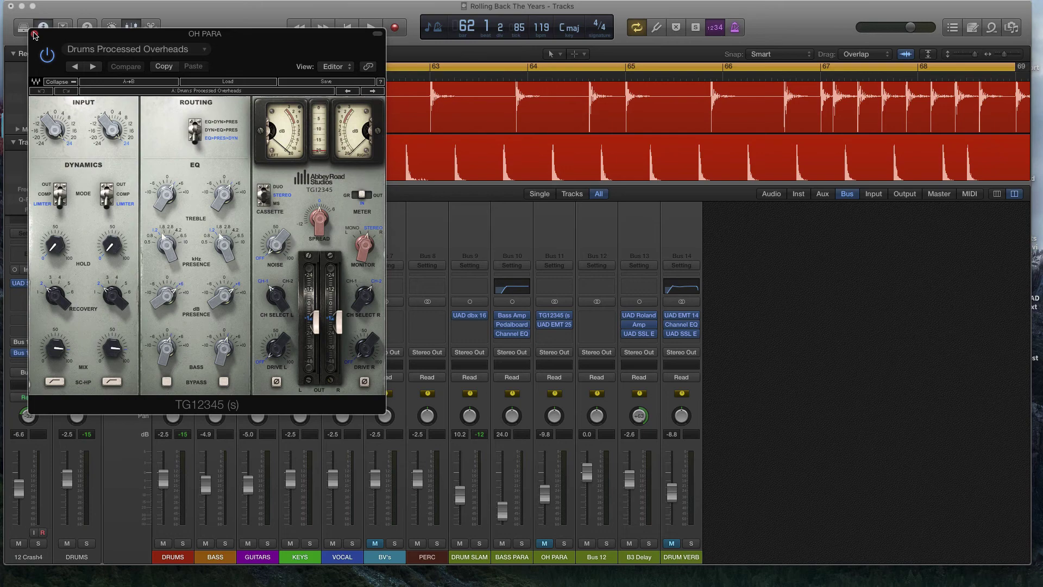
click(34, 34)
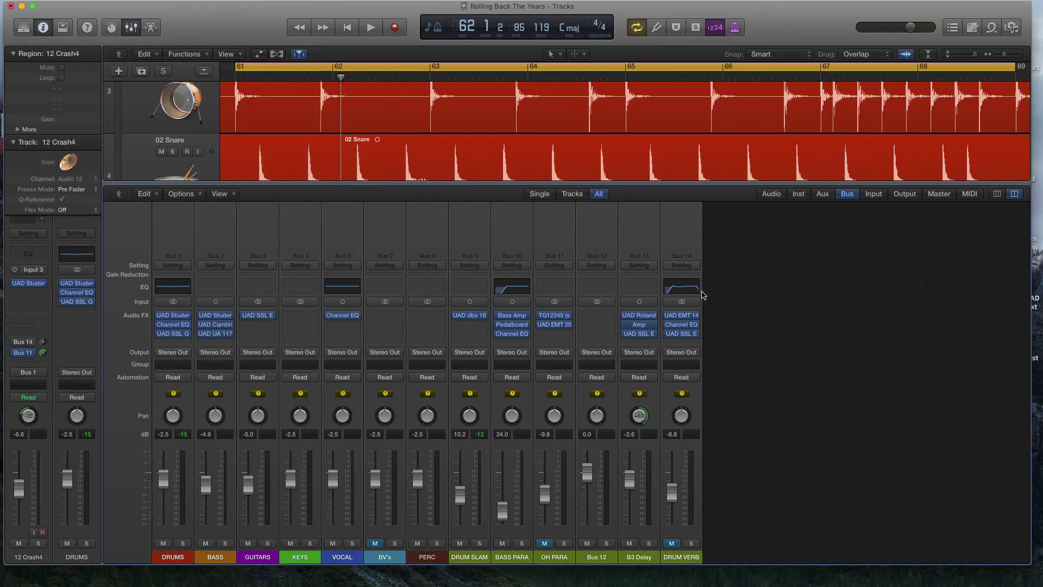
click(555, 324)
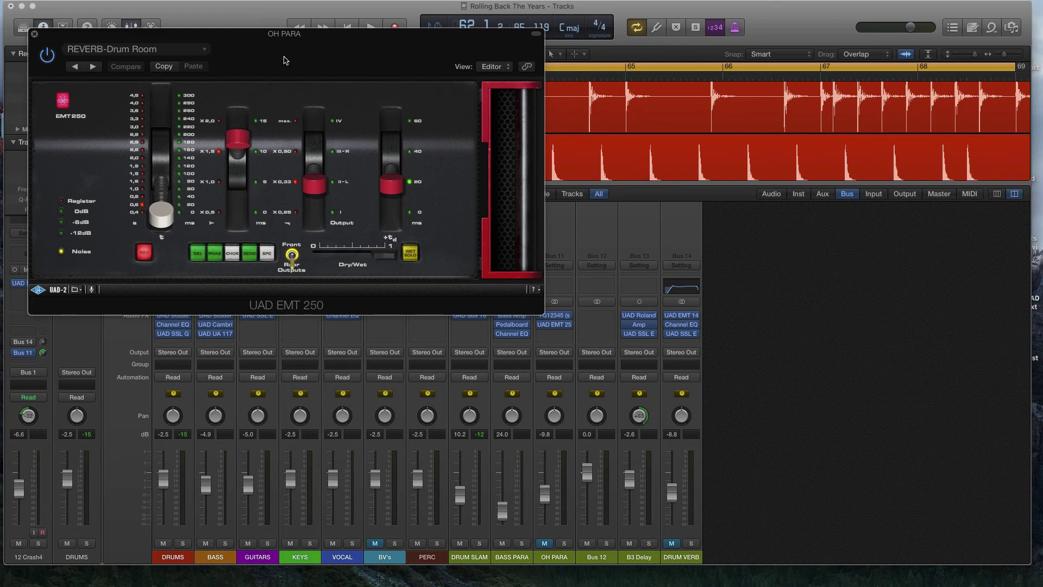
click(35, 36)
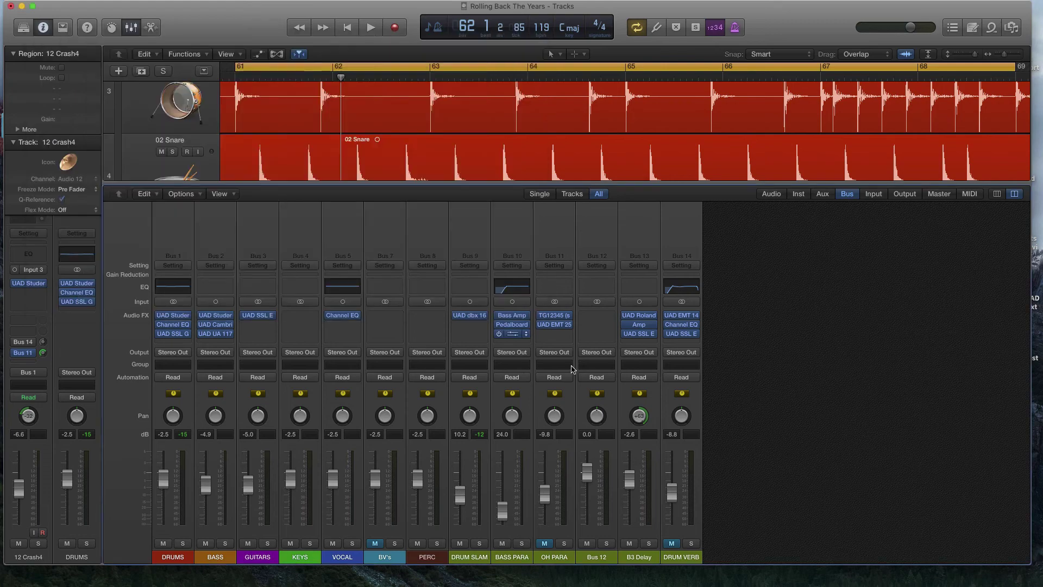
- During playback, compare the drums with the OH PARA bus muted and unmuted, leaving it unmuted
key(space)
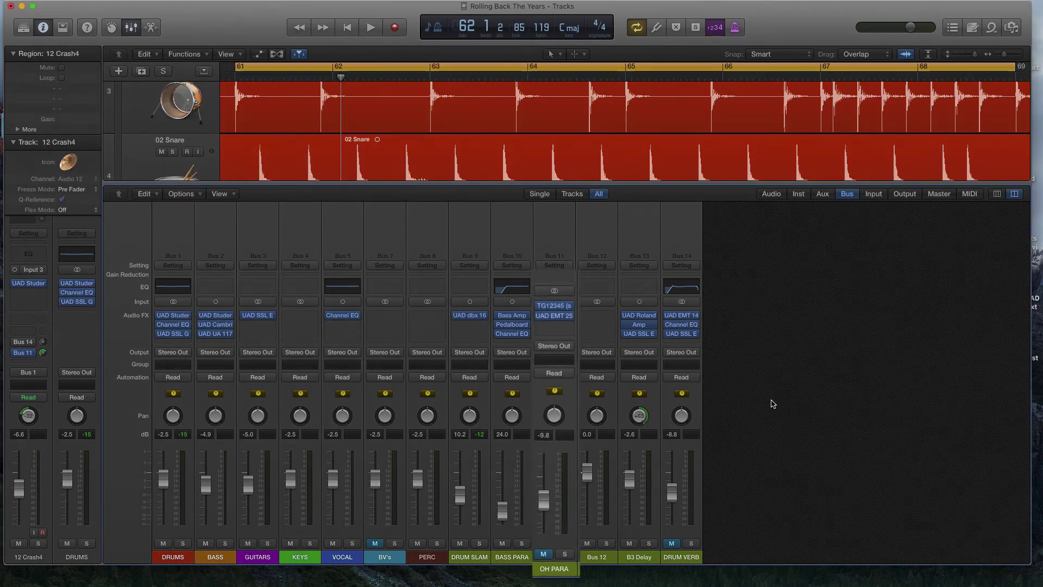
click(535, 545)
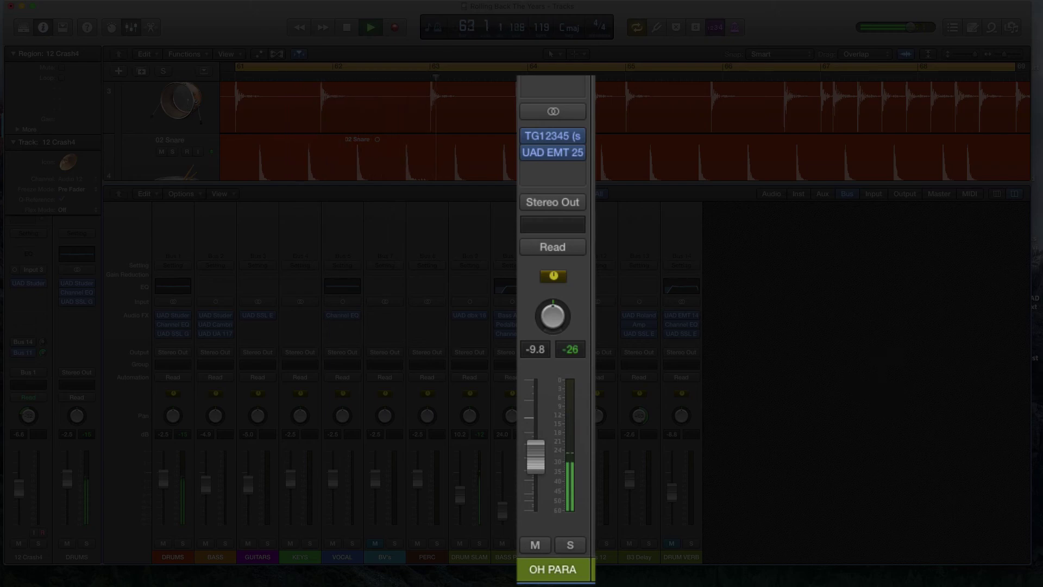
click(540, 545)
click(537, 546)
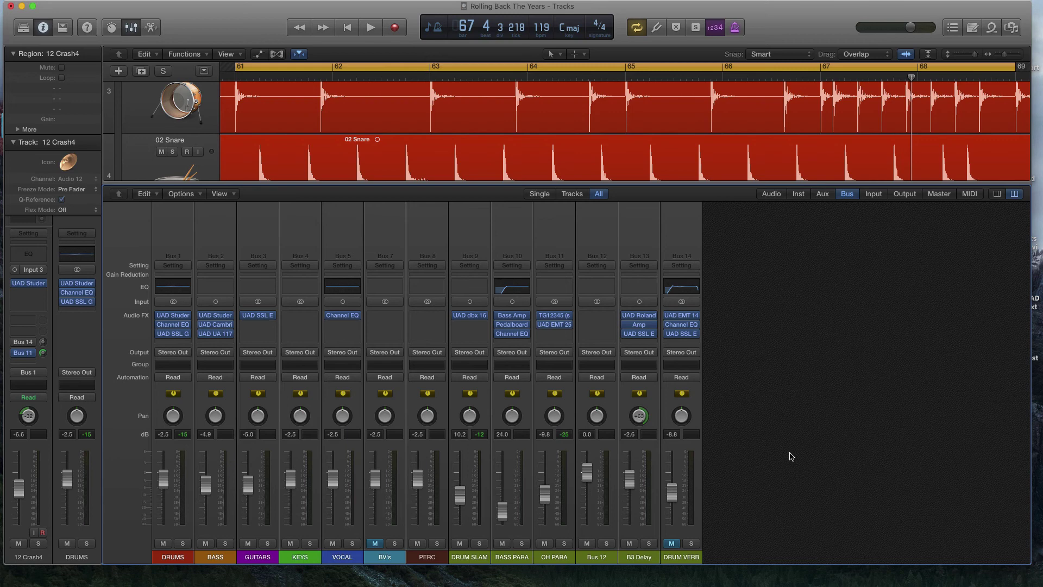
- Enable the Bus 14 sends on all drum channels from 01 Kick through 12 Crash4, then return to the bus-only view
mouse_move(684, 320)
click(772, 194)
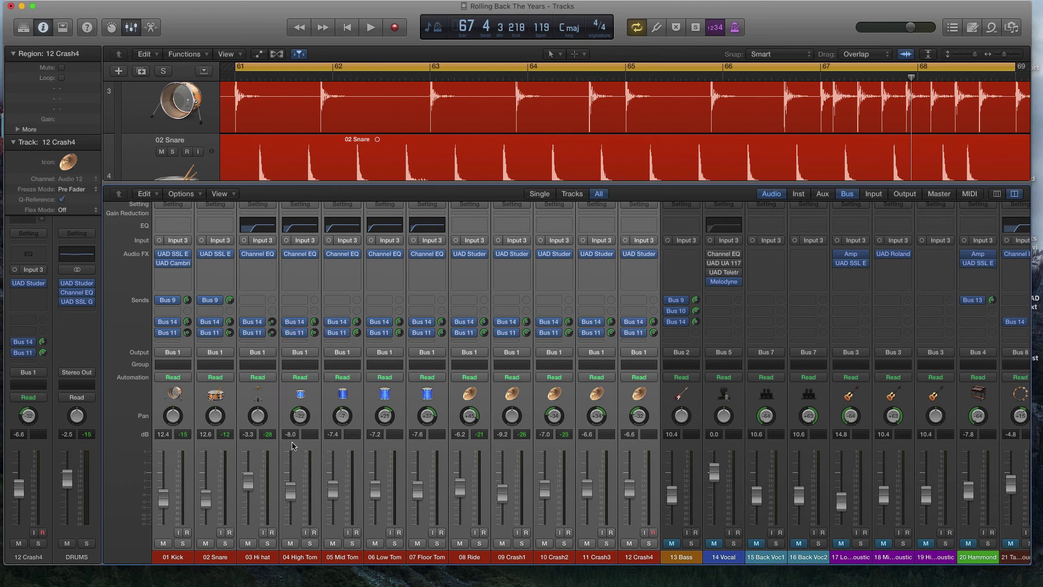
click(172, 557)
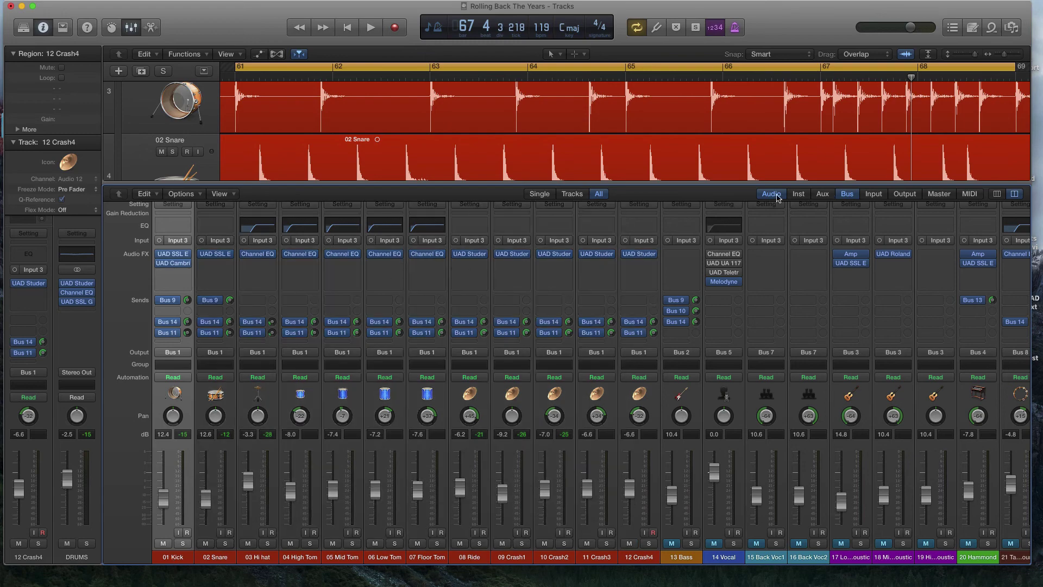
click(770, 194)
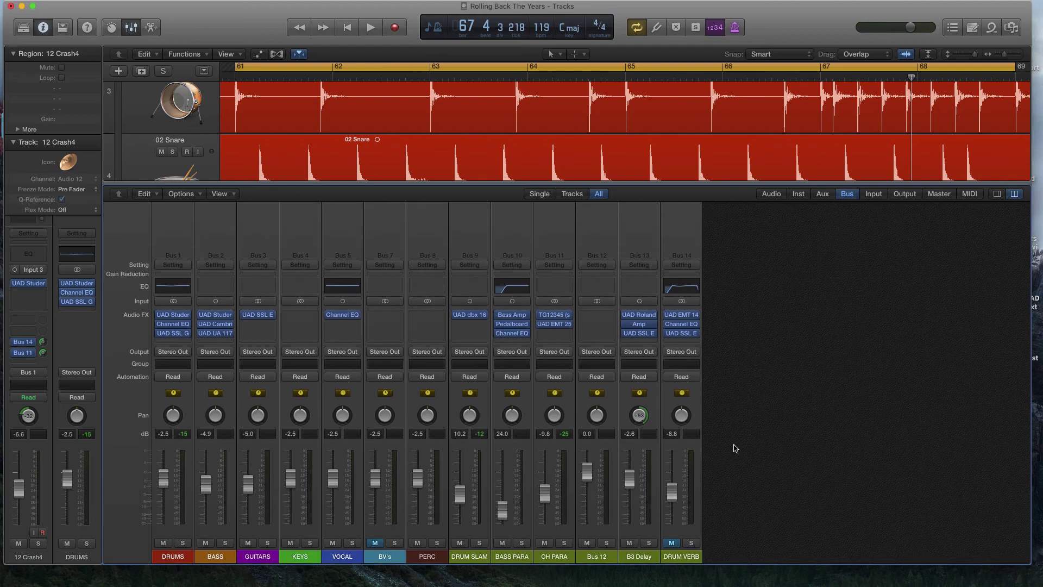
- Open the UAD EMT 140 on the DRUM VERB bus and move its window clear of the bus channel strips
click(681, 315)
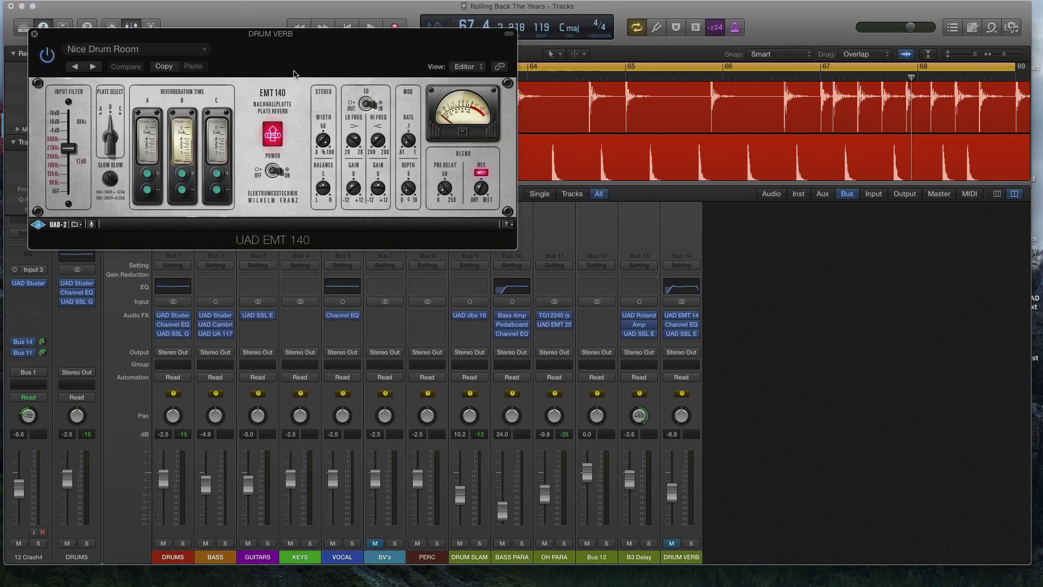
drag(250, 35, 656, 52)
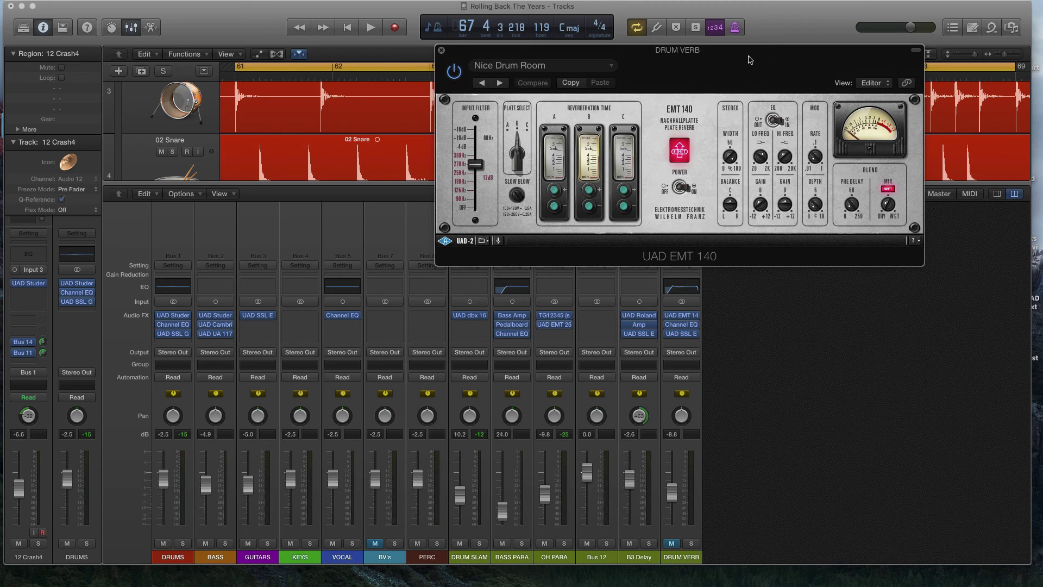
drag(779, 58, 398, 10)
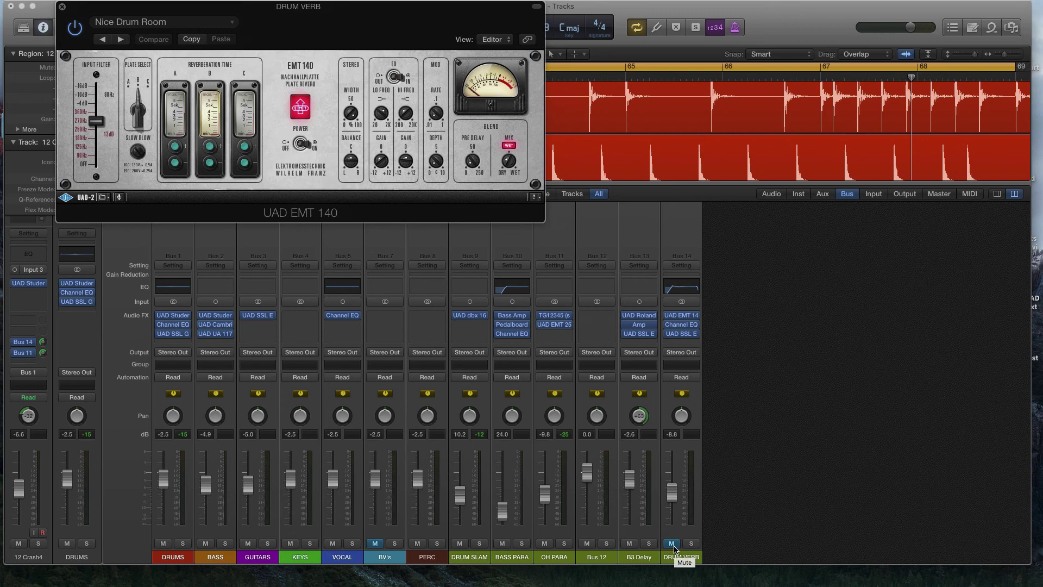
- During playback, compare the drums with the DRUM VERB bus muted and unmuted, leave it unmuted, and close the UAD EMT 140 window
key(space)
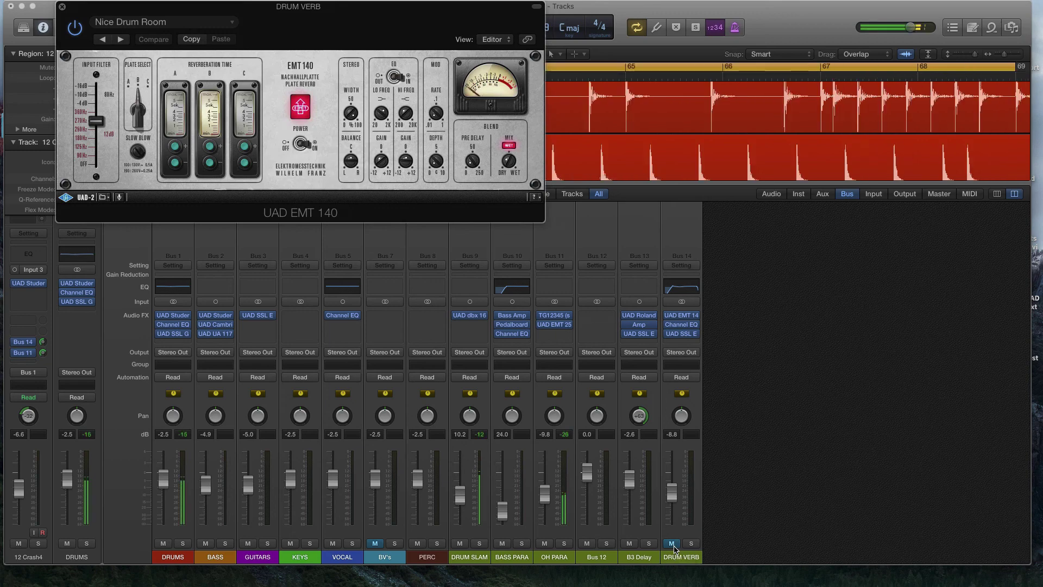
click(672, 545)
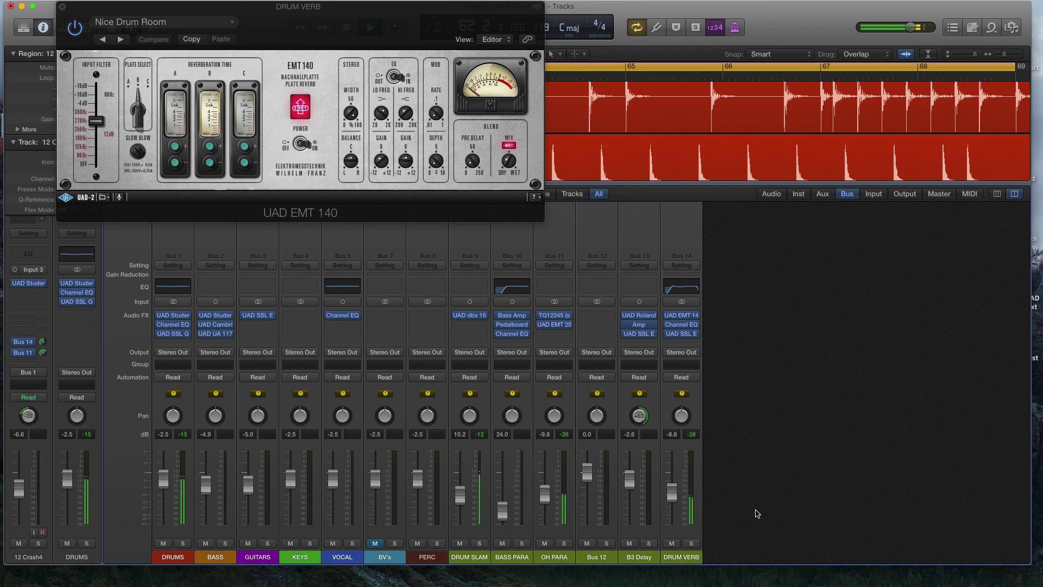
click(672, 544)
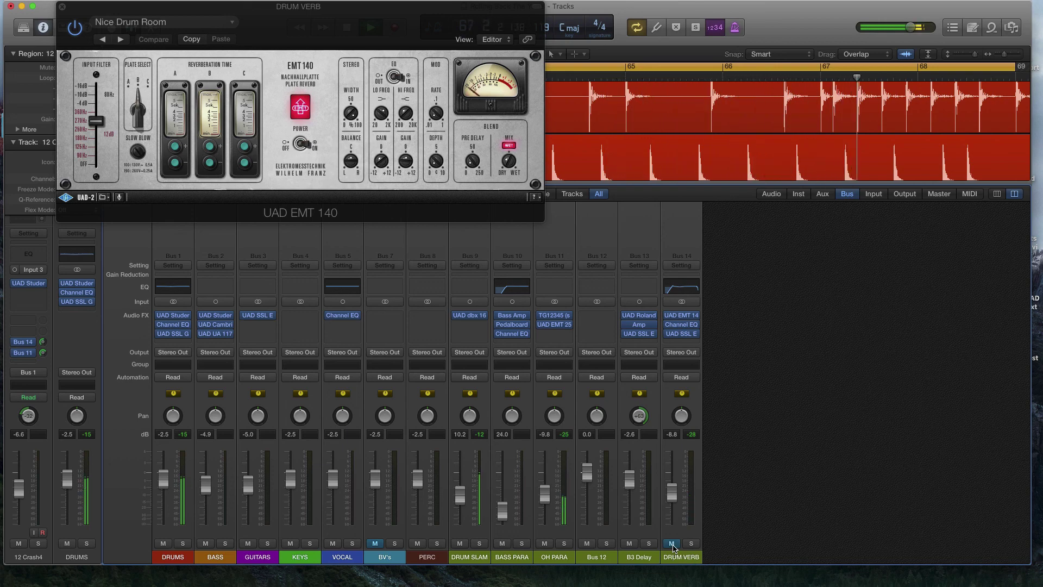
click(672, 544)
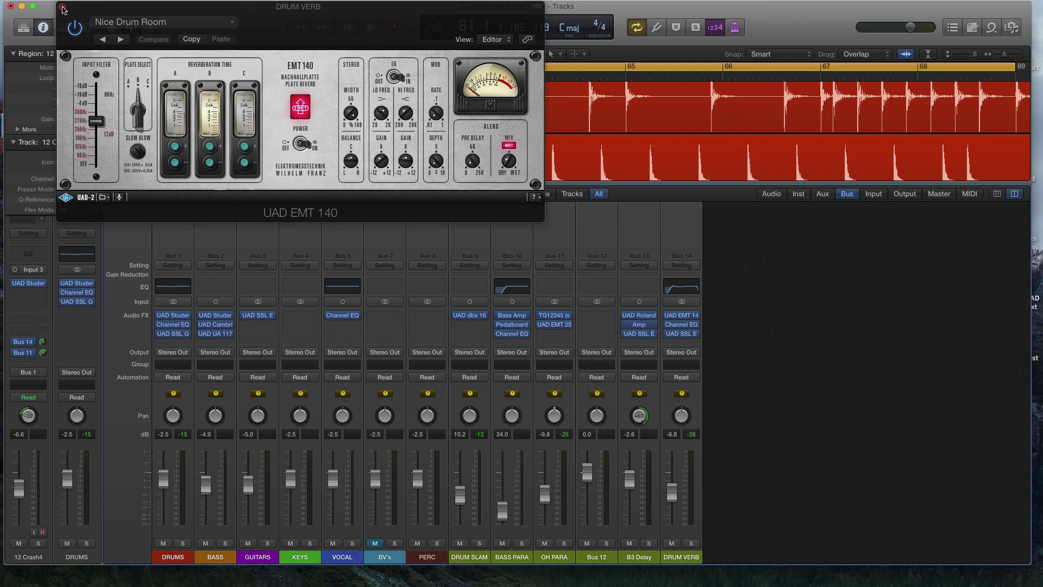
click(63, 9)
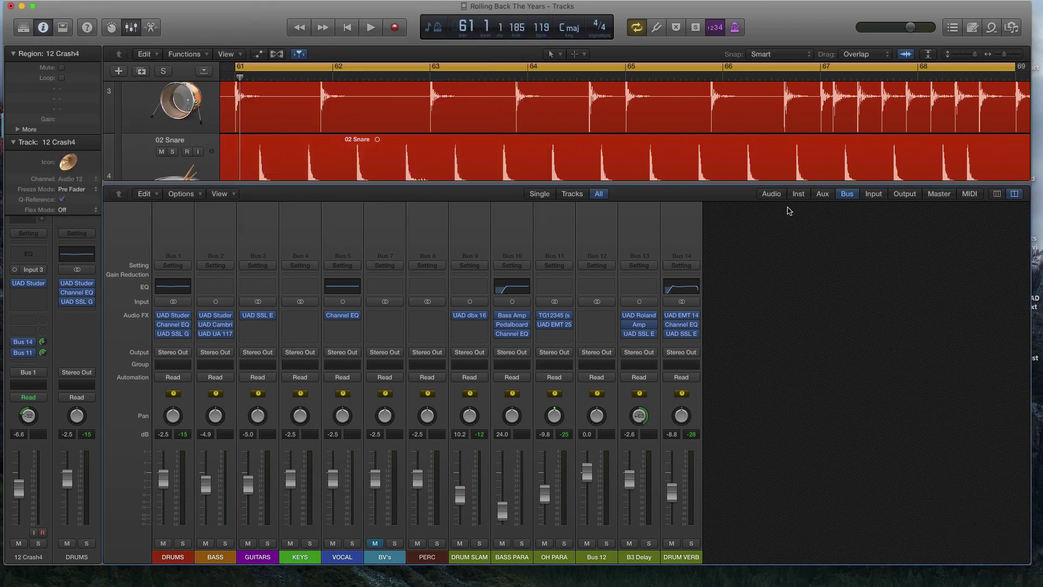
- Show the audio channels, select all drum channels from 01 Kick through 12 Crash4, and audition the processed drum mix
click(774, 197)
drag(193, 559, 639, 559)
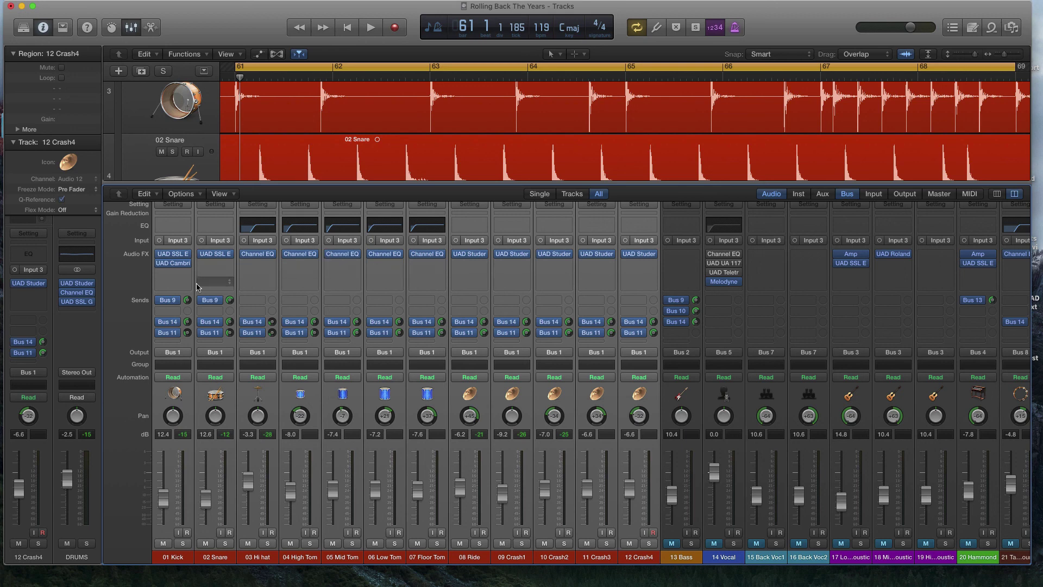
key(space)
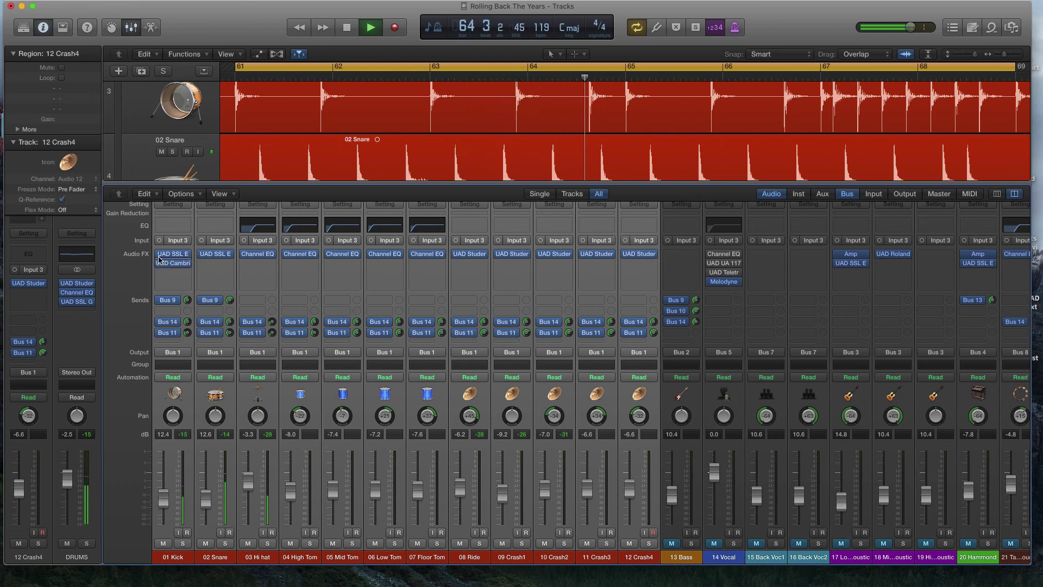
mouse_move(161, 255)
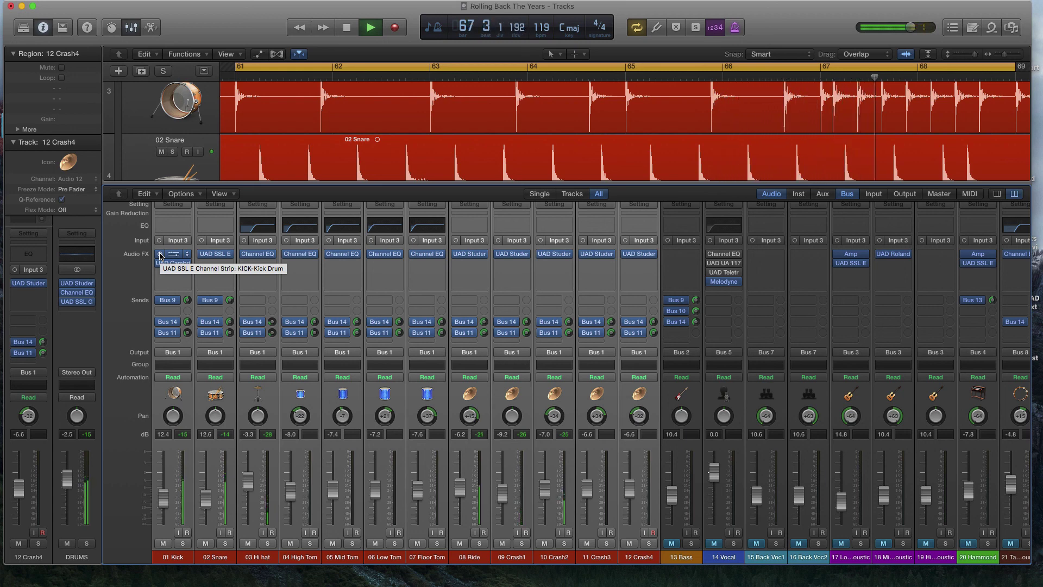
key(space)
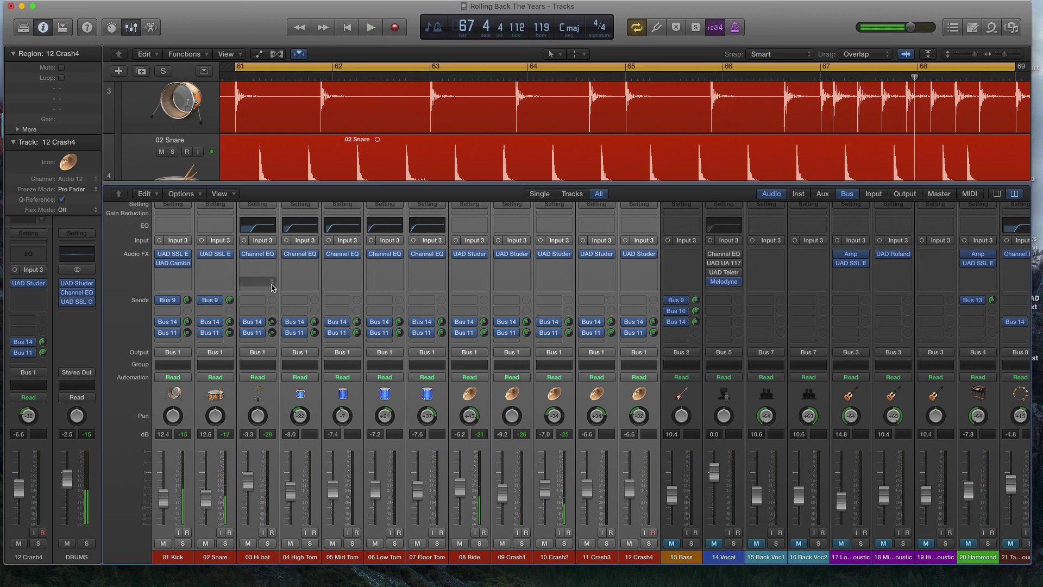